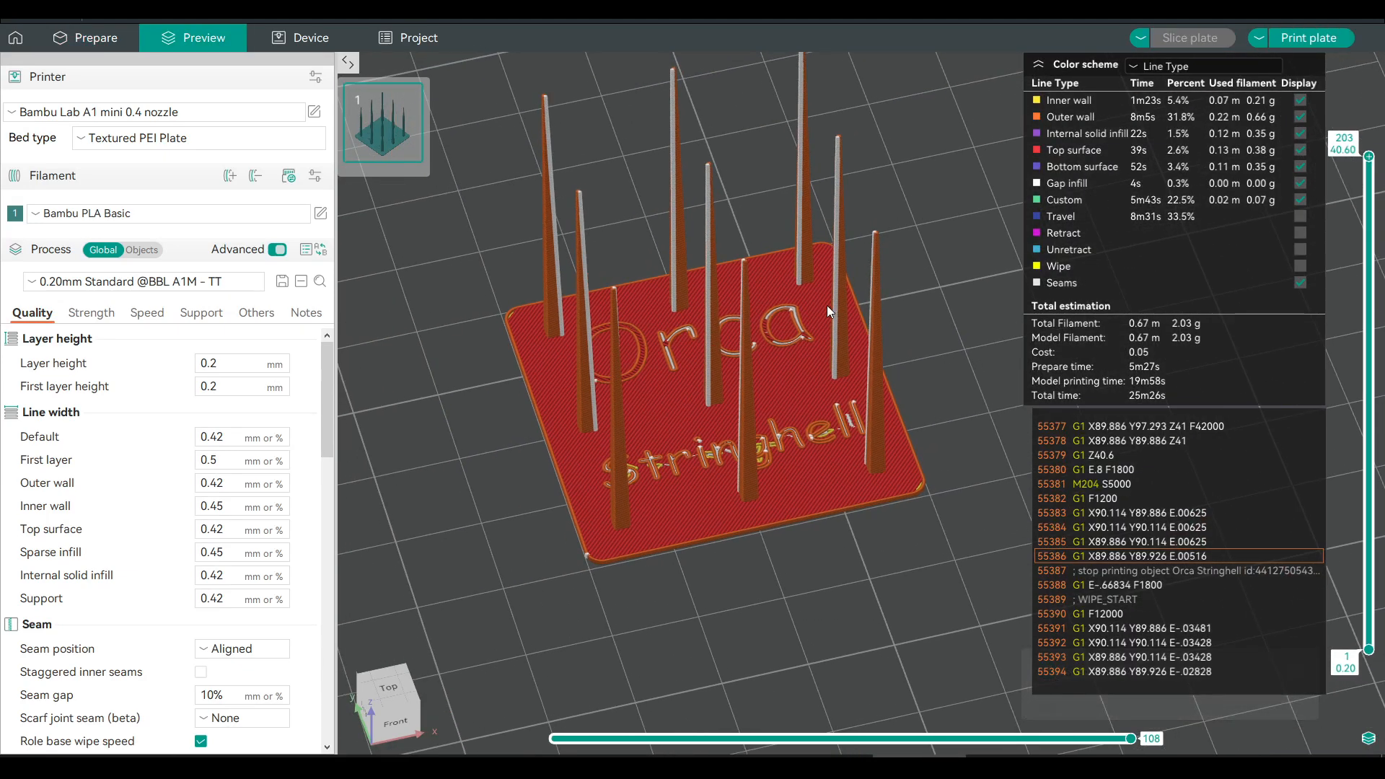
scroll(707, 522, "up", 3)
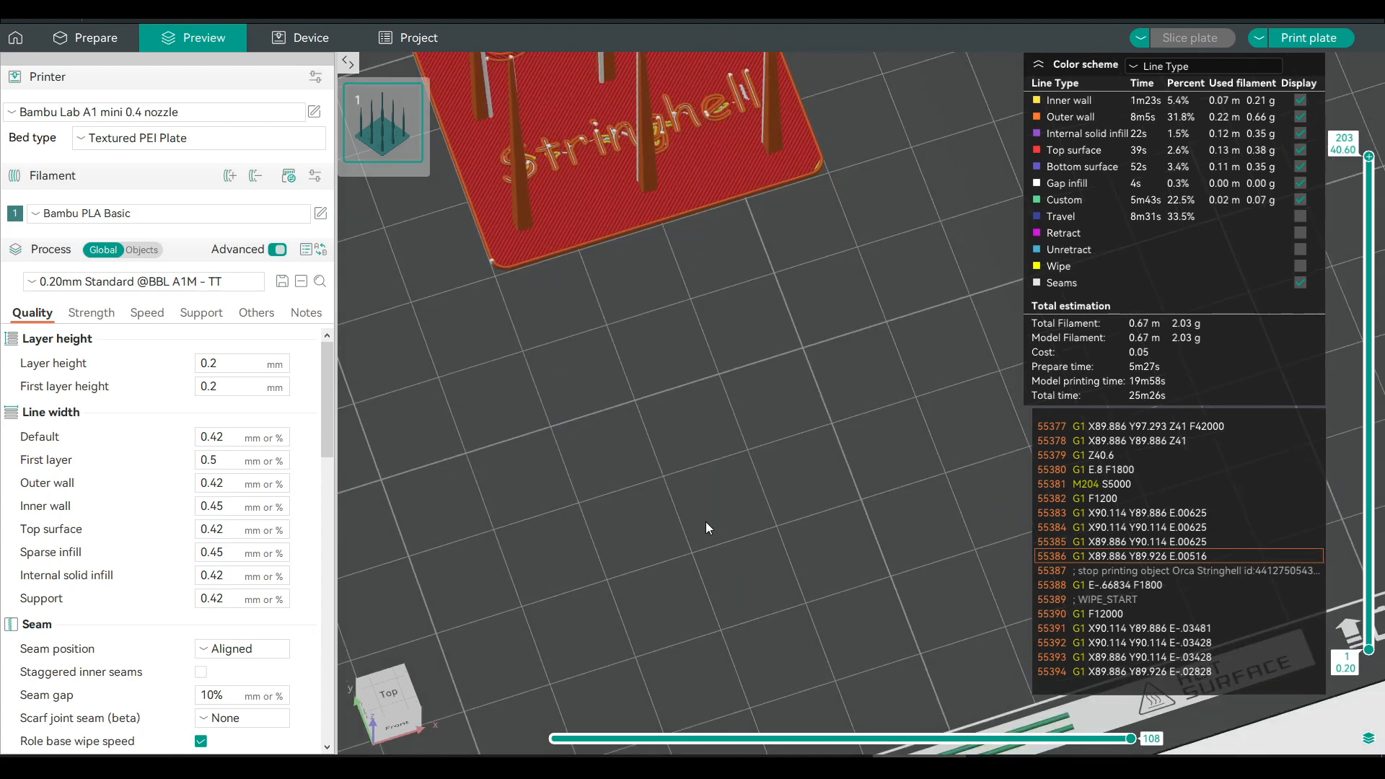
scroll(756, 425, "up", 3)
scroll(773, 459, "up", 2)
scroll(770, 412, "up", 2)
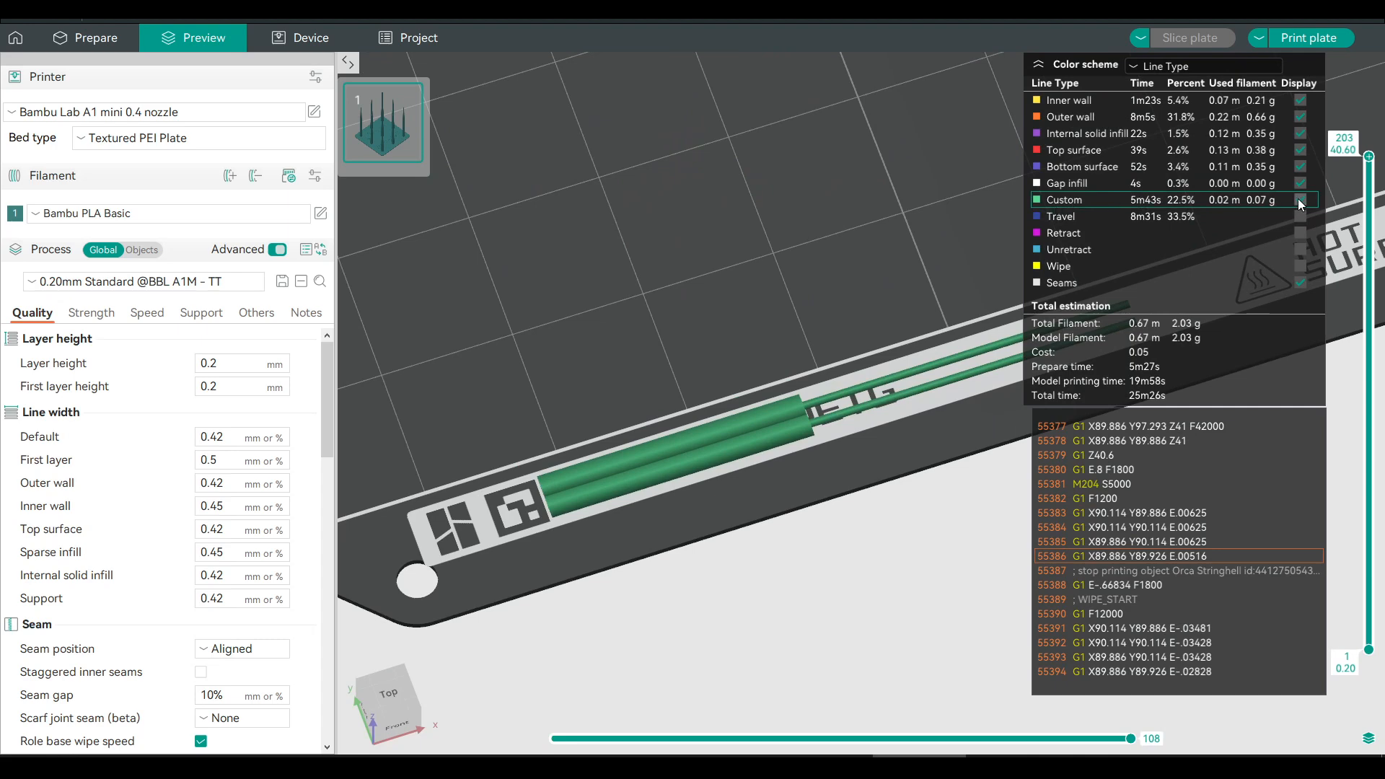
scroll(953, 415, "down", 2)
scroll(953, 428, "down", 2)
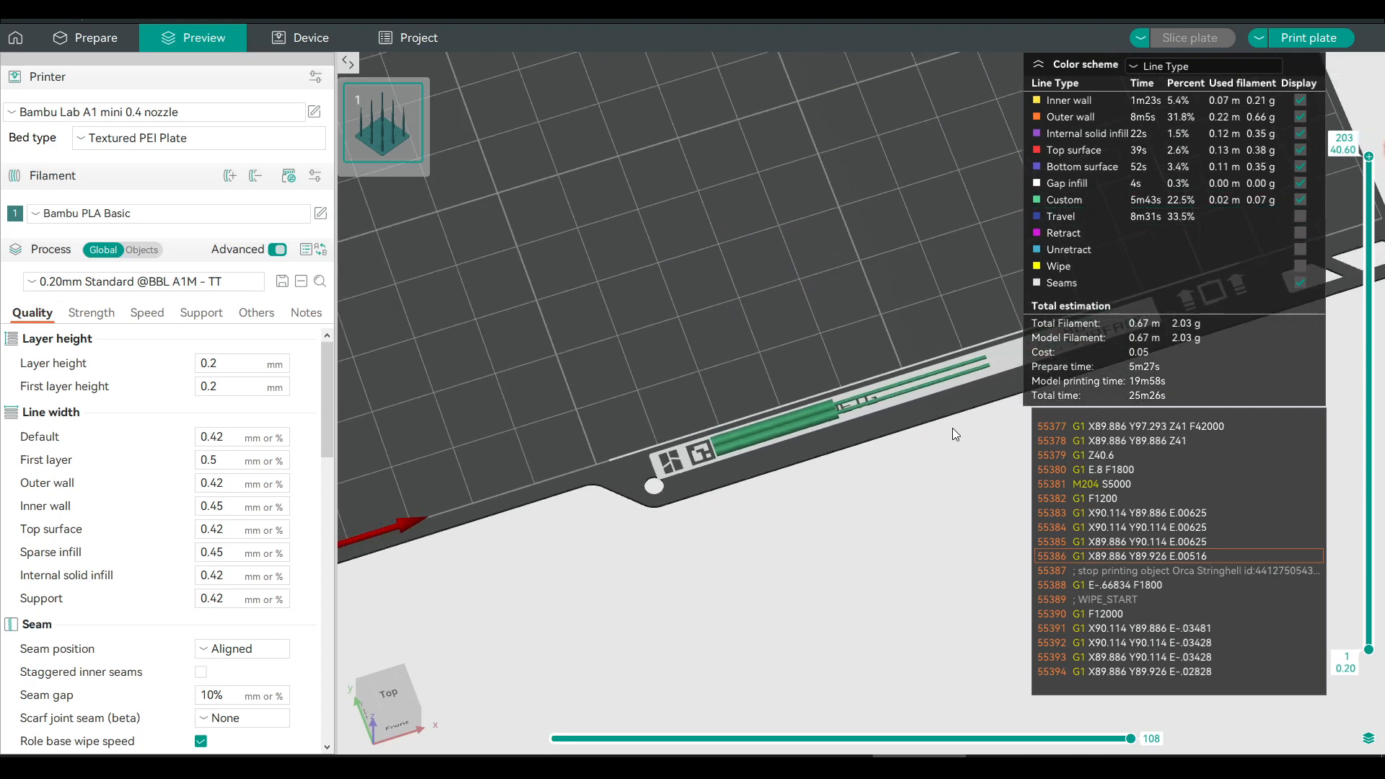
scroll(858, 431, "down", 2)
scroll(639, 399, "down", 2)
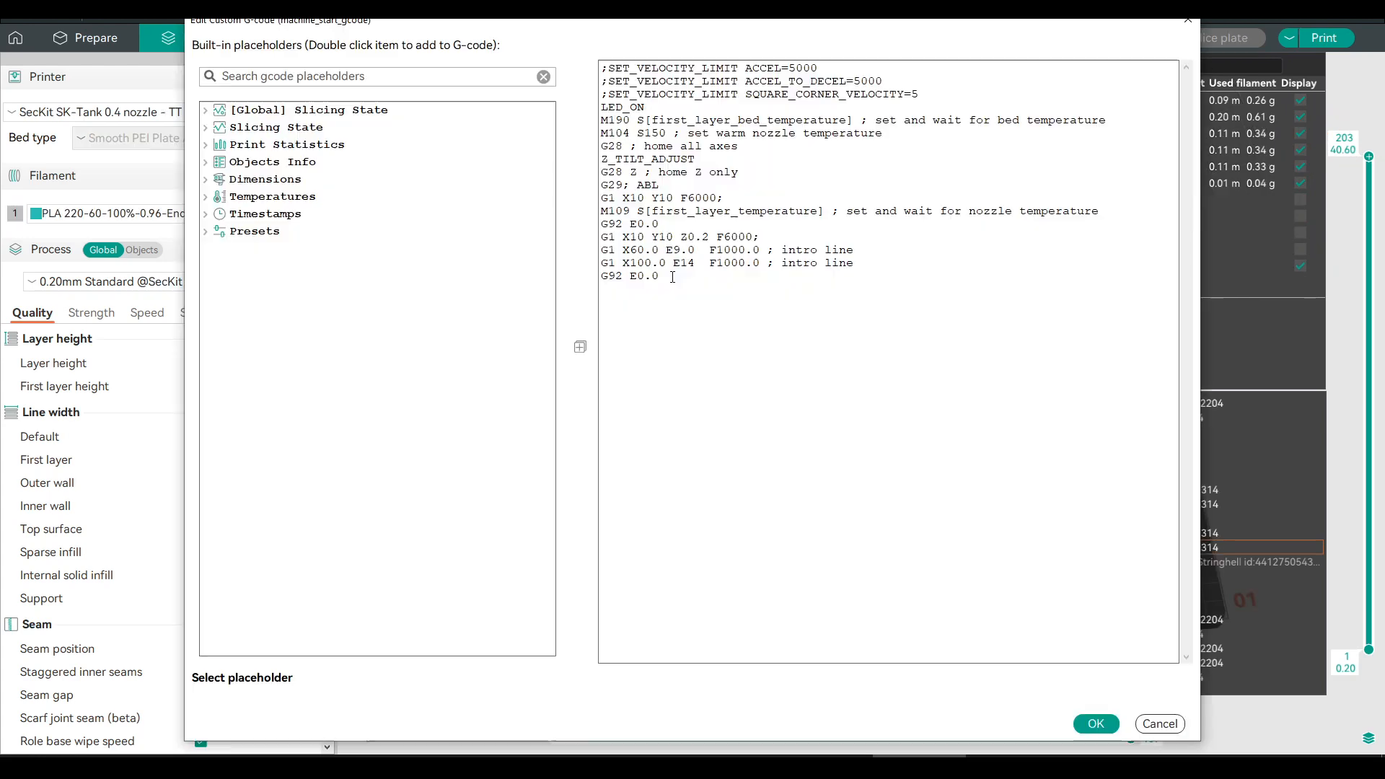
Step: Highlight the fixed intro line G1 moves from X10 Y10 in the start G-code
left_click_drag(673, 278, 617, 249)
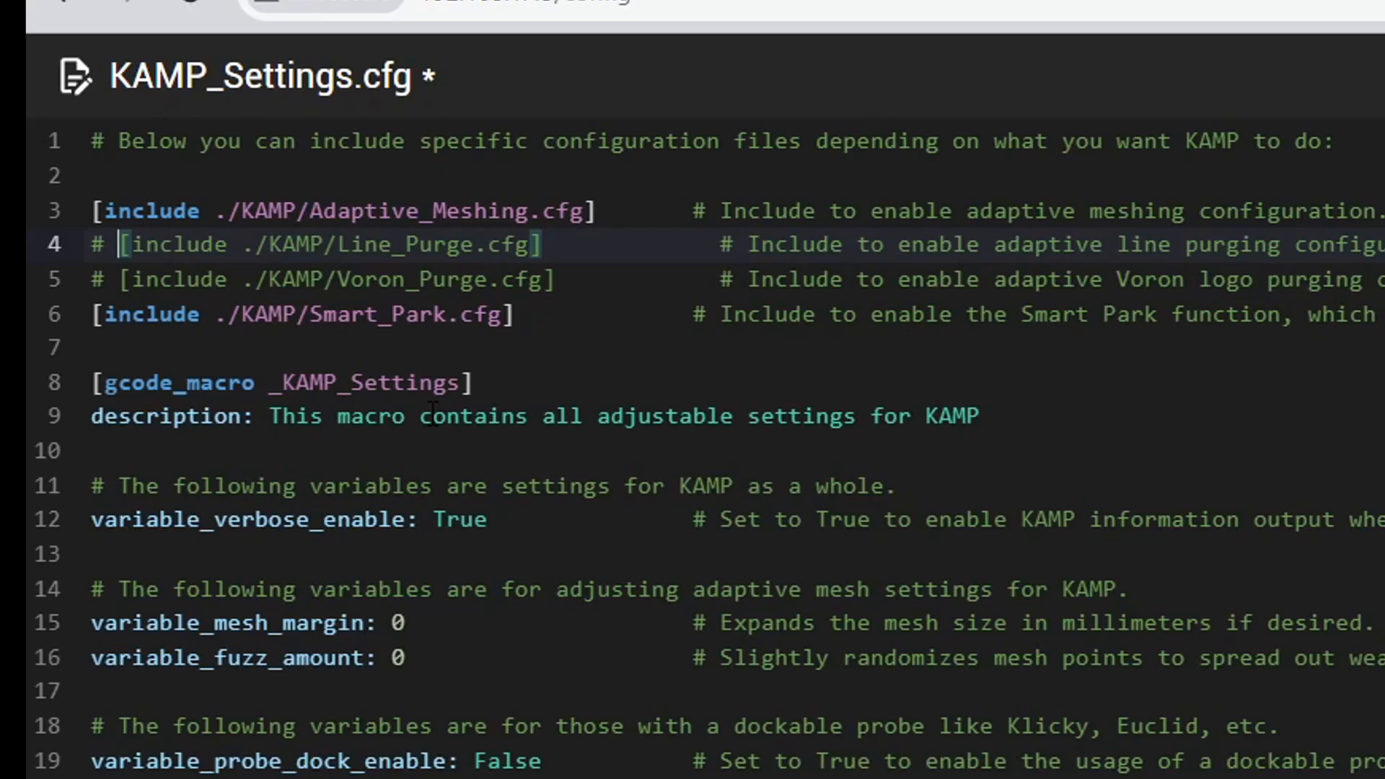
Step: Uncomment [include ./KAMP/Line_Purge.cfg] in KAMP_Settings.cfg to enable the adaptive line purge
key("BackSpace")
key("BackSpace")
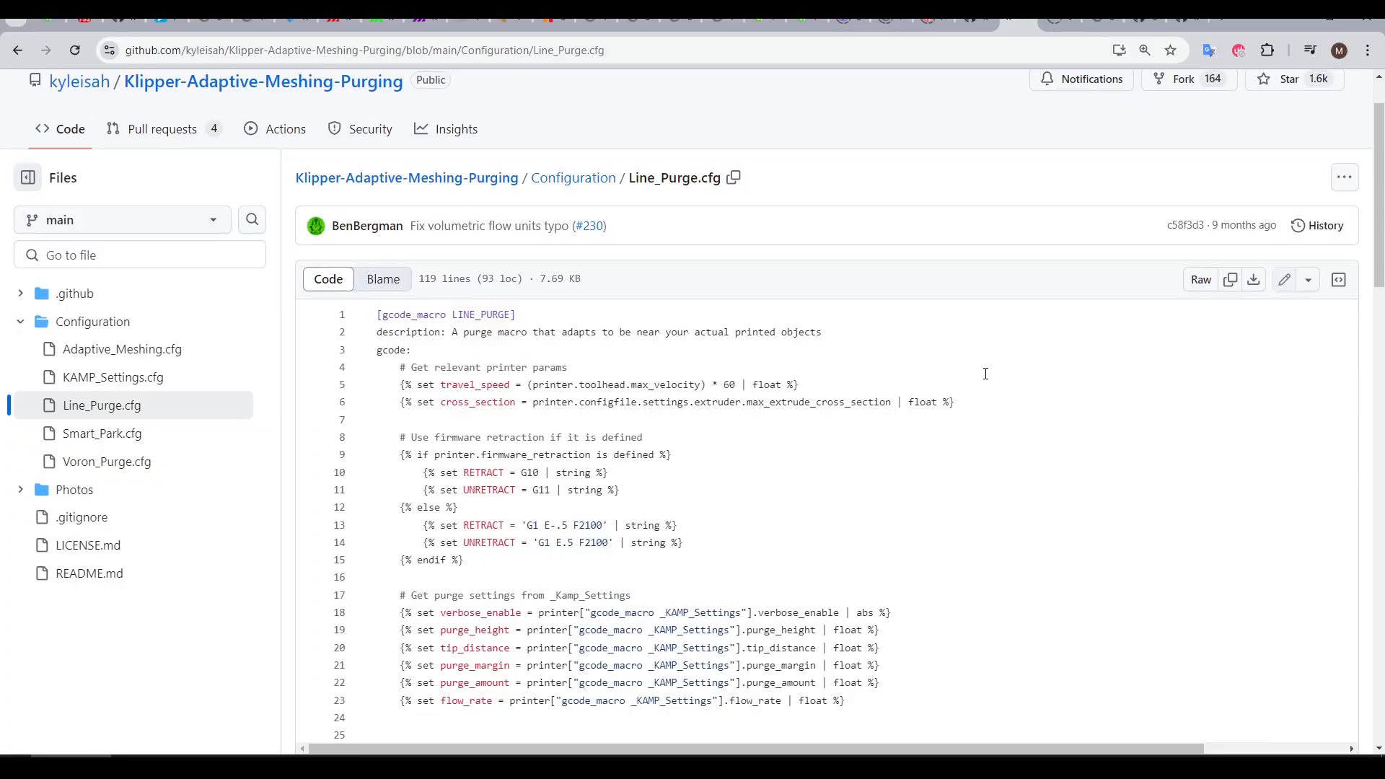
scroll(985, 373, "down", 3)
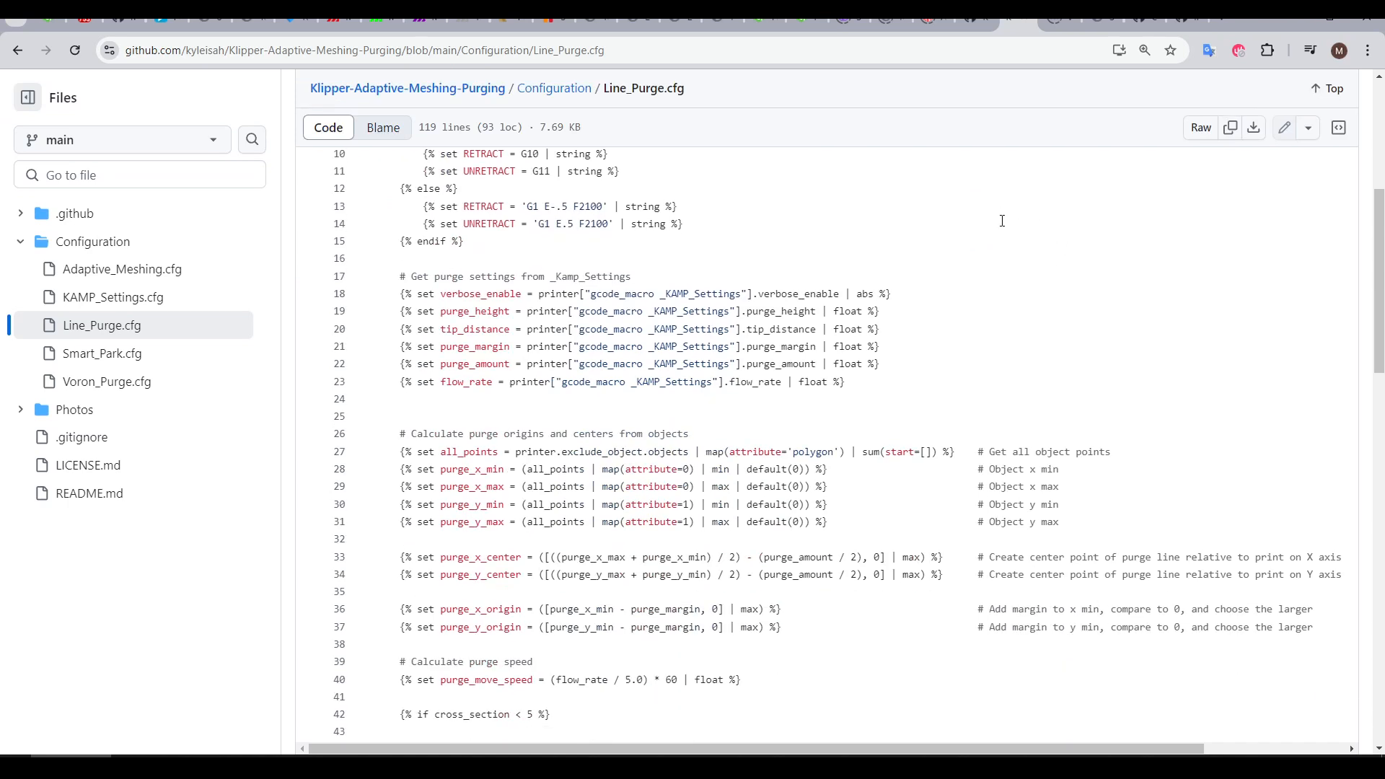
scroll(982, 226, "down", 2)
scroll(984, 227, "down", 2)
scroll(983, 226, "down", 3)
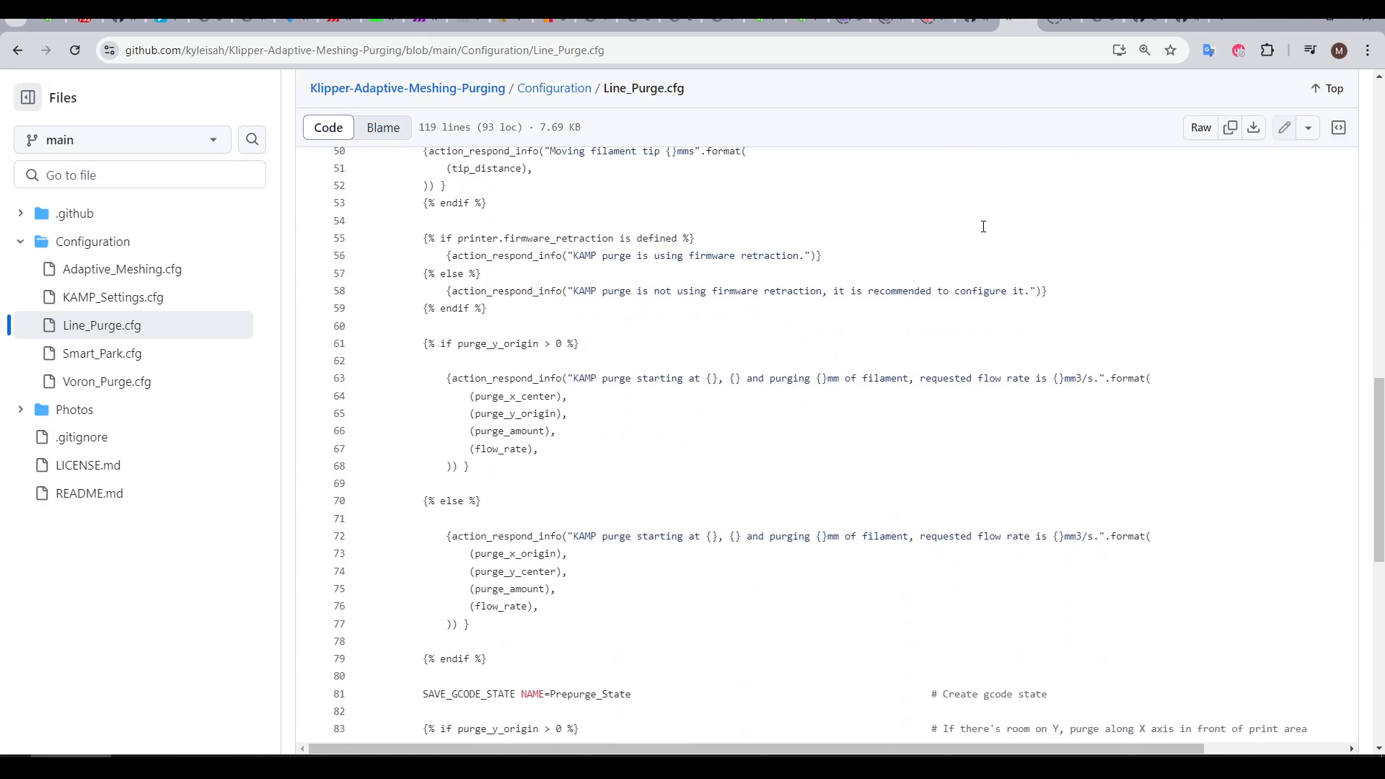
scroll(983, 226, "down", 1)
scroll(983, 226, "down", 1)
scroll(983, 226, "down", 3)
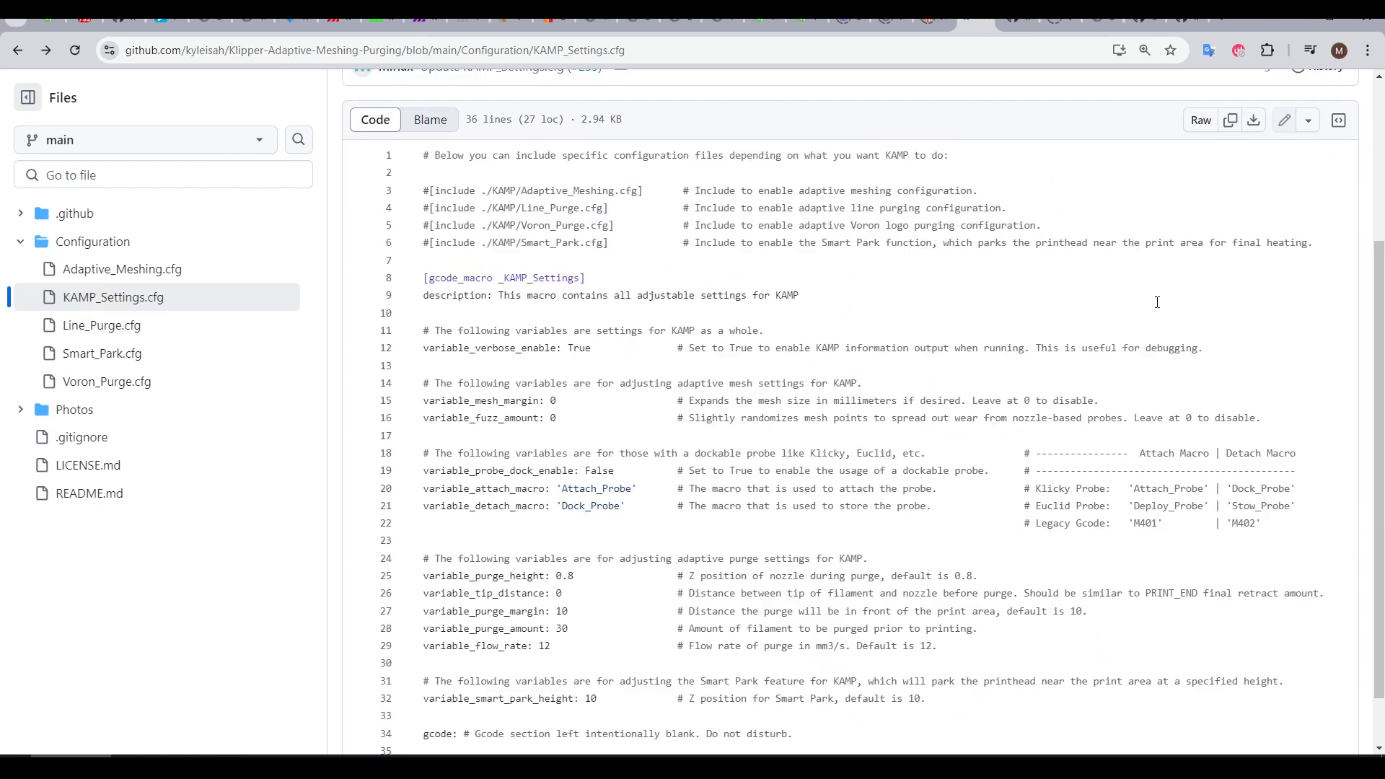
scroll(1157, 302, "down", 1)
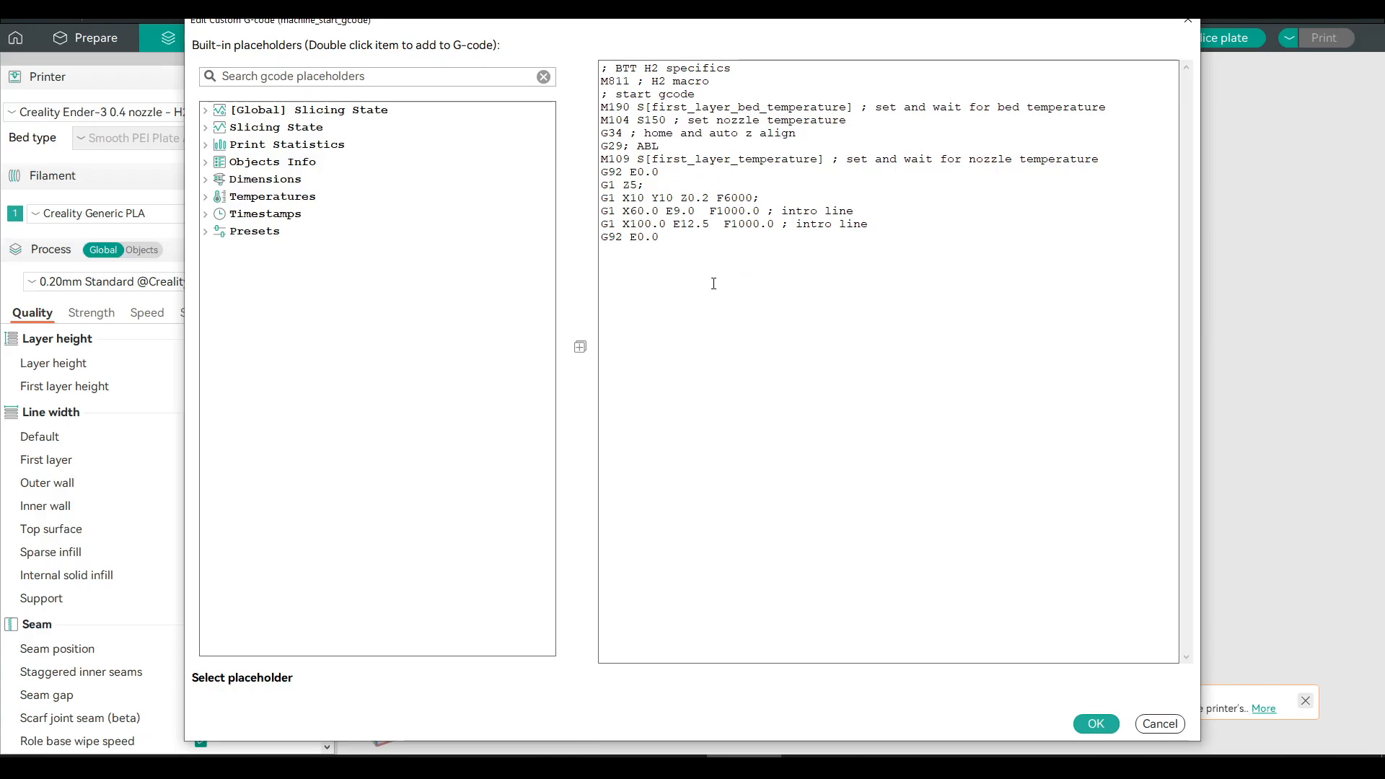
Step: Expand the Dimensions placeholder group to reveal first_layer_print_max[] beside the Ender-3 start G-code
left_click(205, 178)
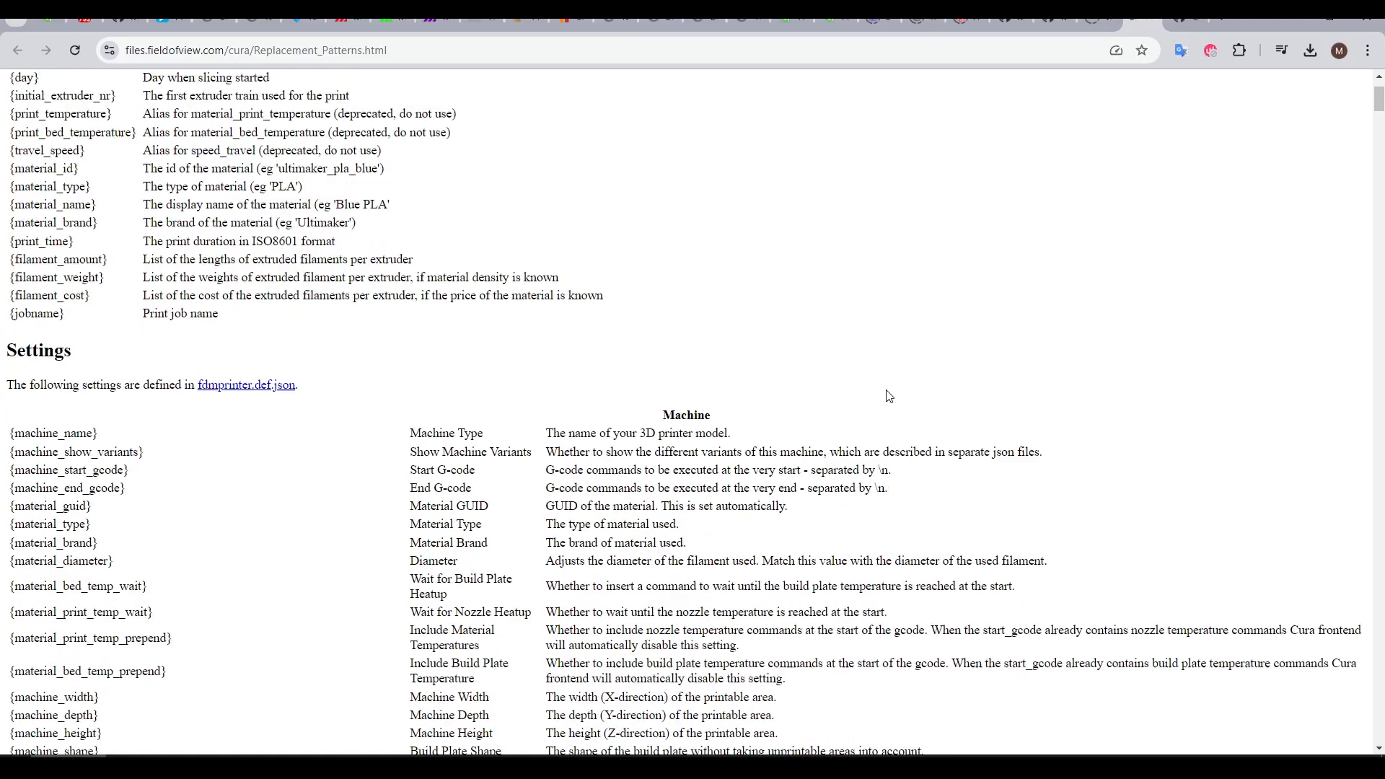
scroll(886, 396, "down", 3)
scroll(886, 397, "down", 3)
scroll(886, 396, "down", 3)
scroll(886, 396, "down", 3)
scroll(886, 397, "down", 5)
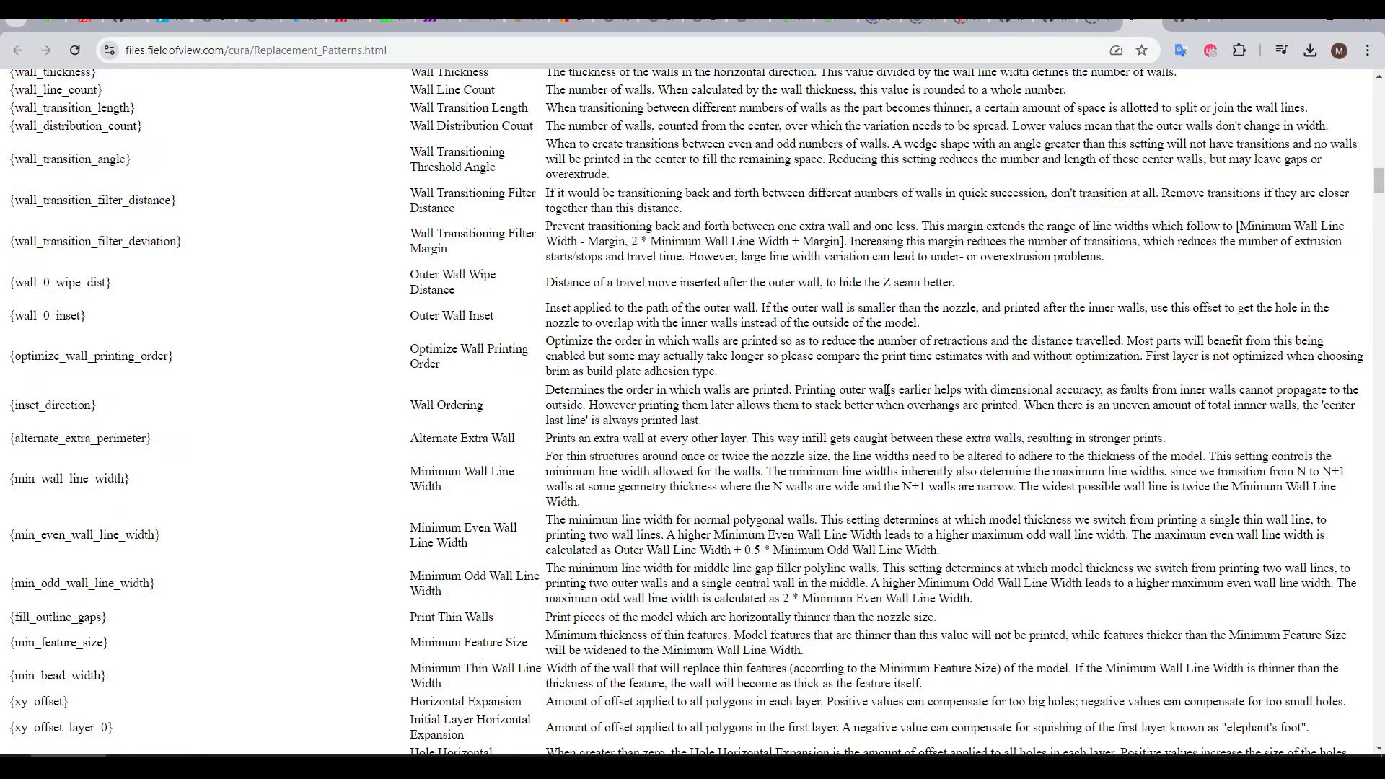
scroll(887, 397, "down", 4)
scroll(886, 391, "down", 2)
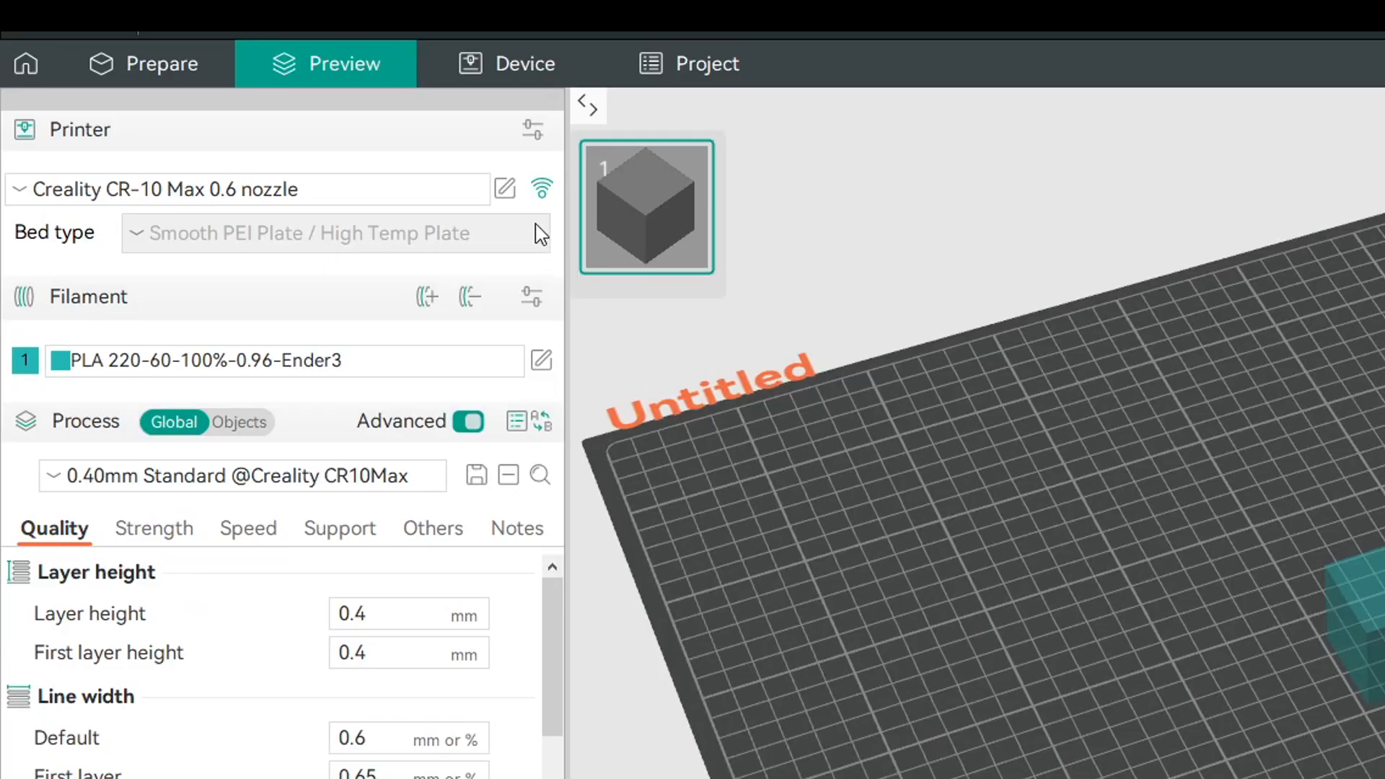
Step: Bring up the CR-10 Max machine start G-code in the full custom G-code editor
left_click(506, 190)
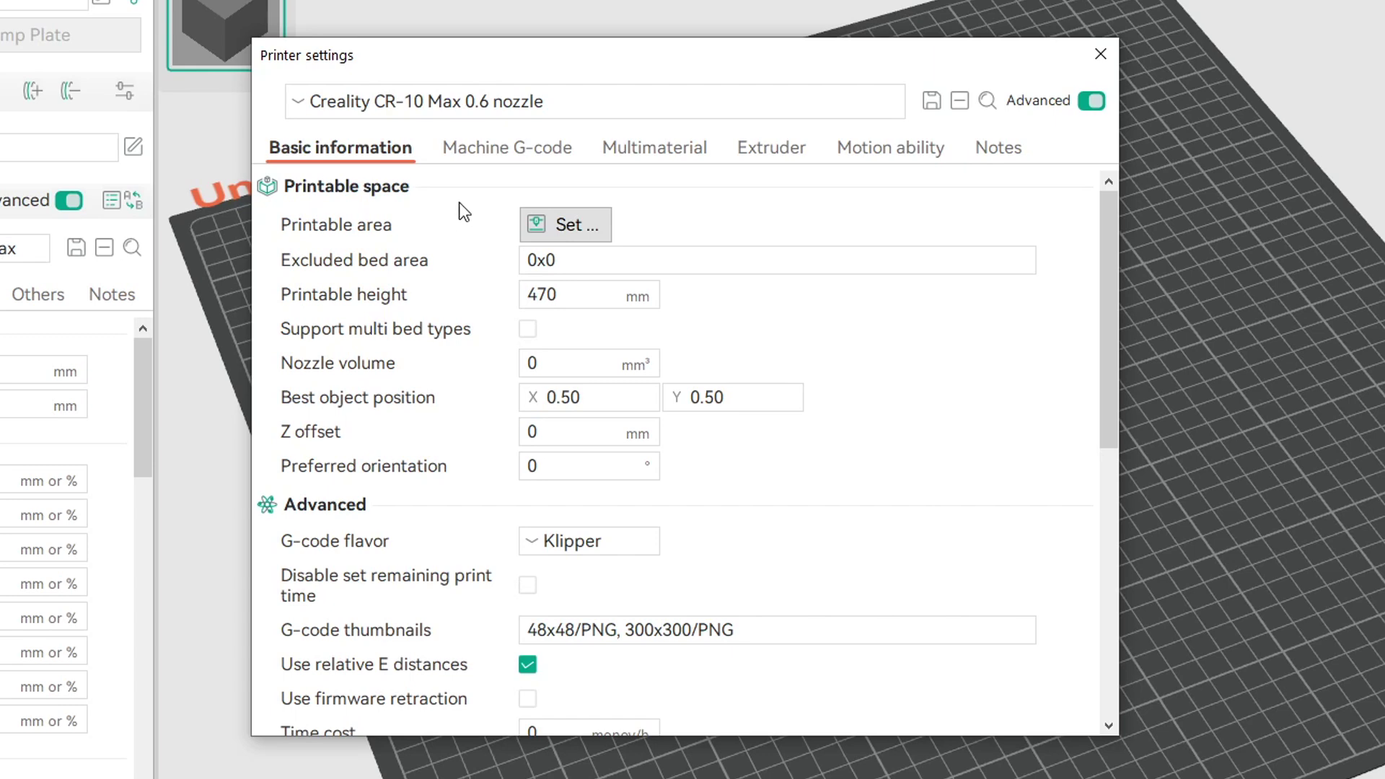
left_click(509, 151)
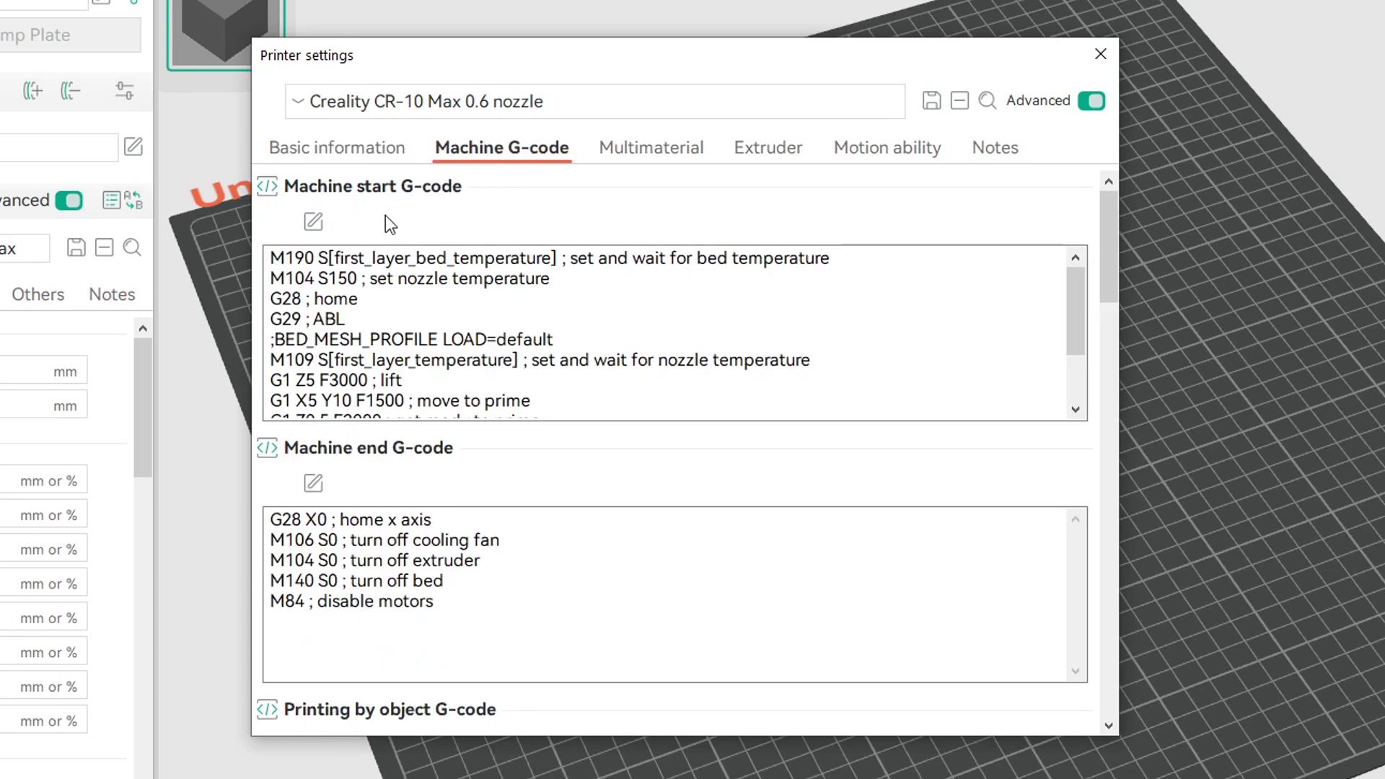
left_click(319, 222)
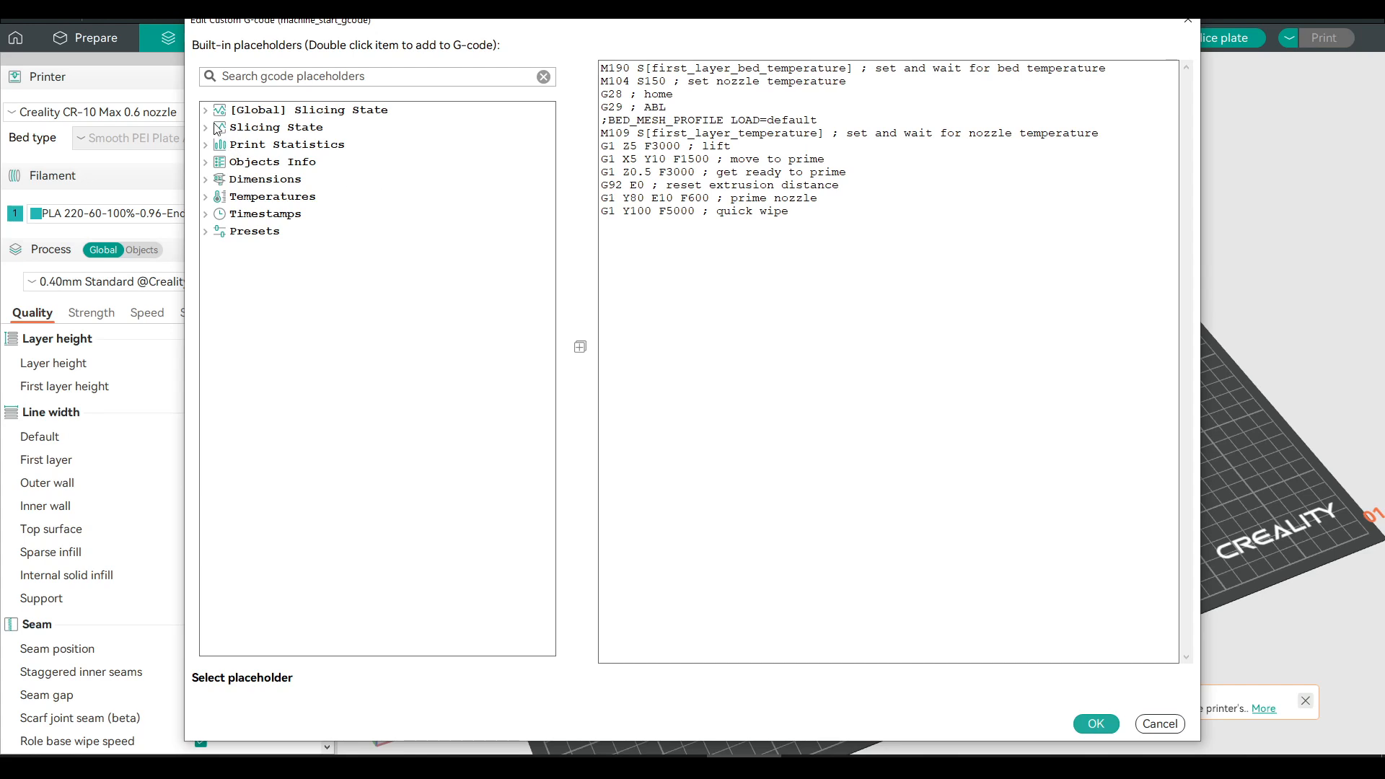
Step: Browse the built-in placeholder tree to the Dimensions group listing first_layer_print_min
left_click(206, 111)
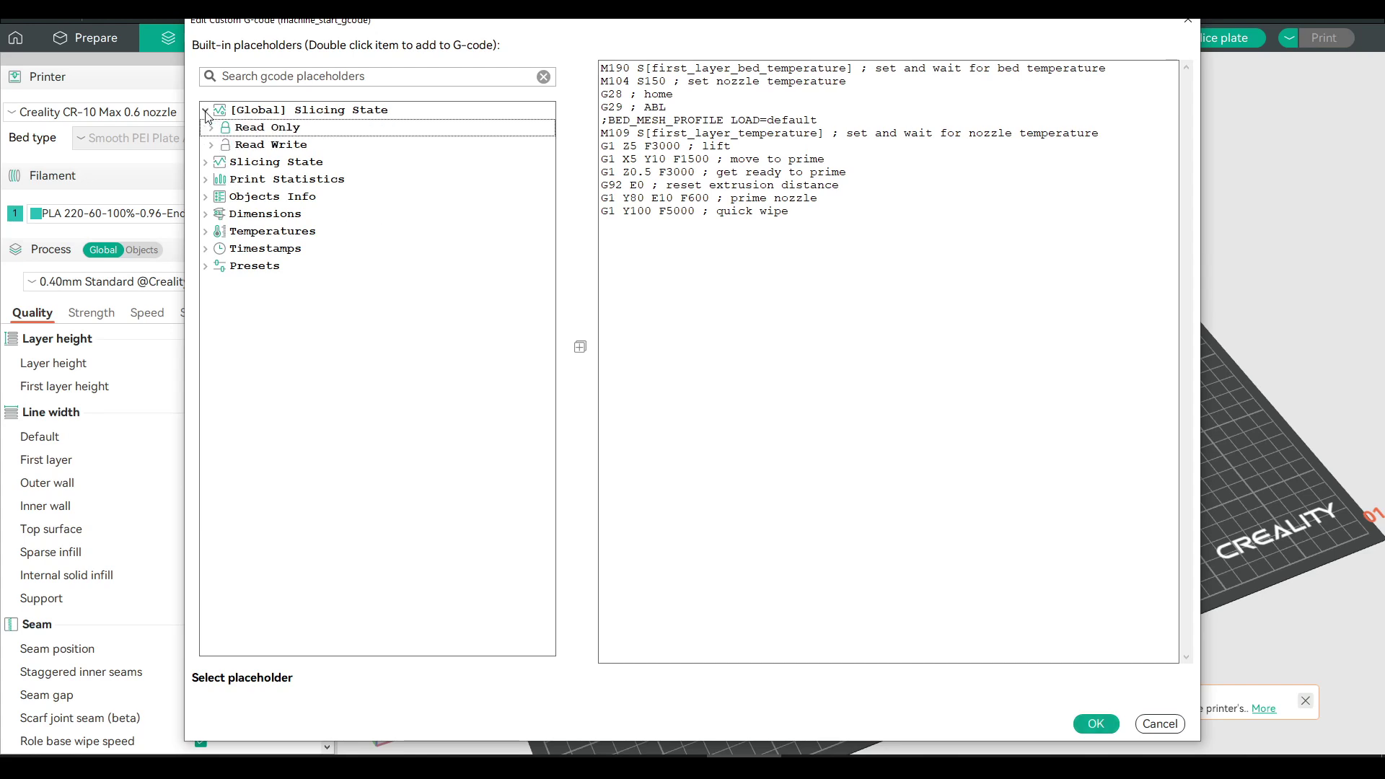
left_click(206, 160)
left_click(330, 285)
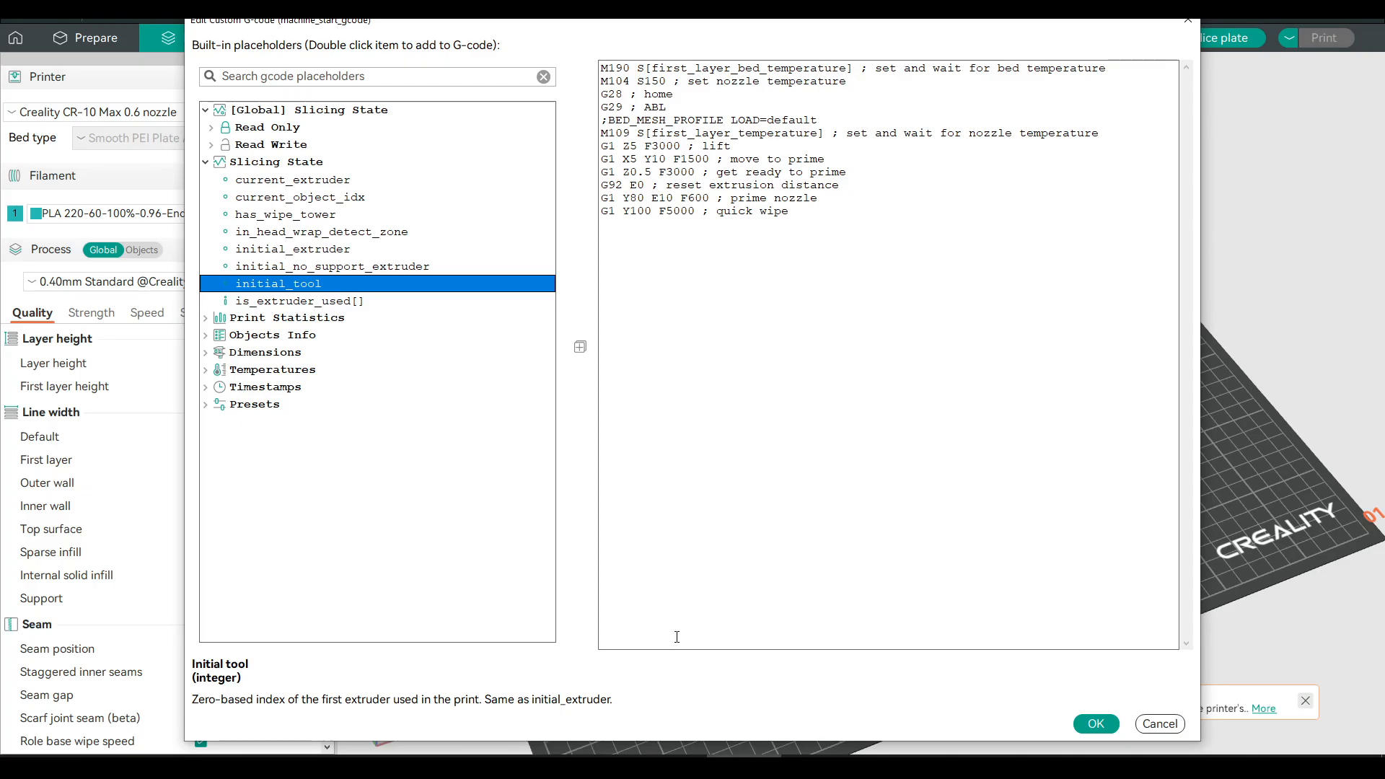
key("Left")
key("Left")
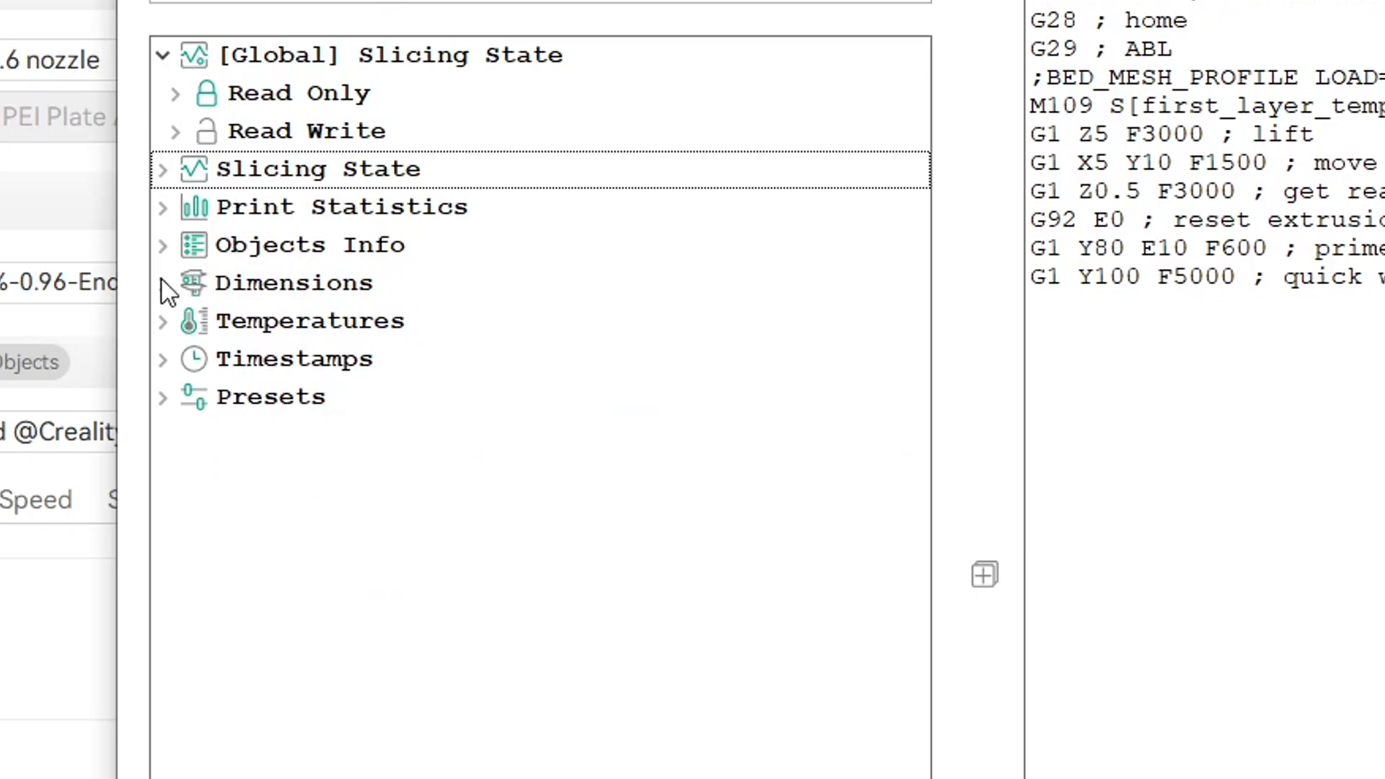
left_click(162, 282)
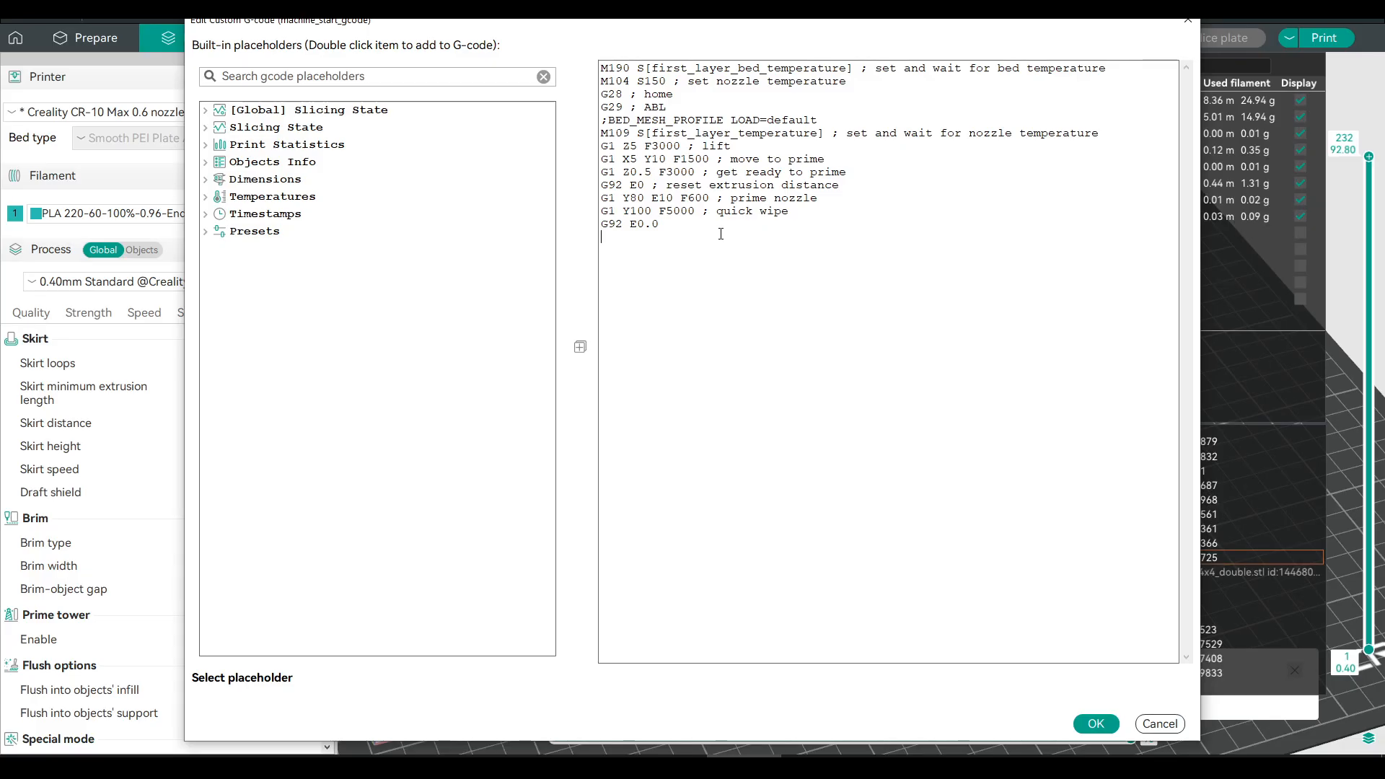
Step: Replace the fixed purge moves from G1 Z5 through G92 E0.0 with the first_layer_print_min purge-line code
left_click(720, 233)
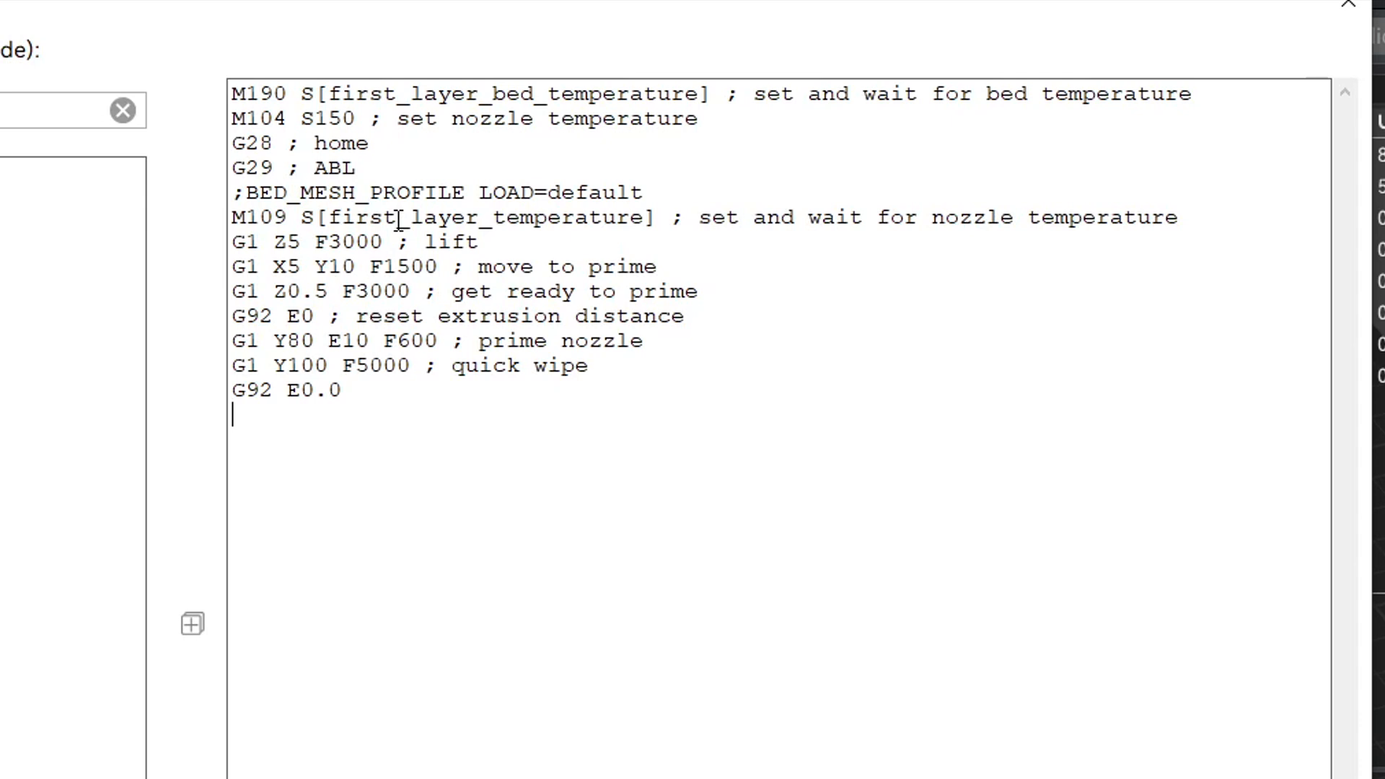
left_click_drag(357, 391, 232, 241)
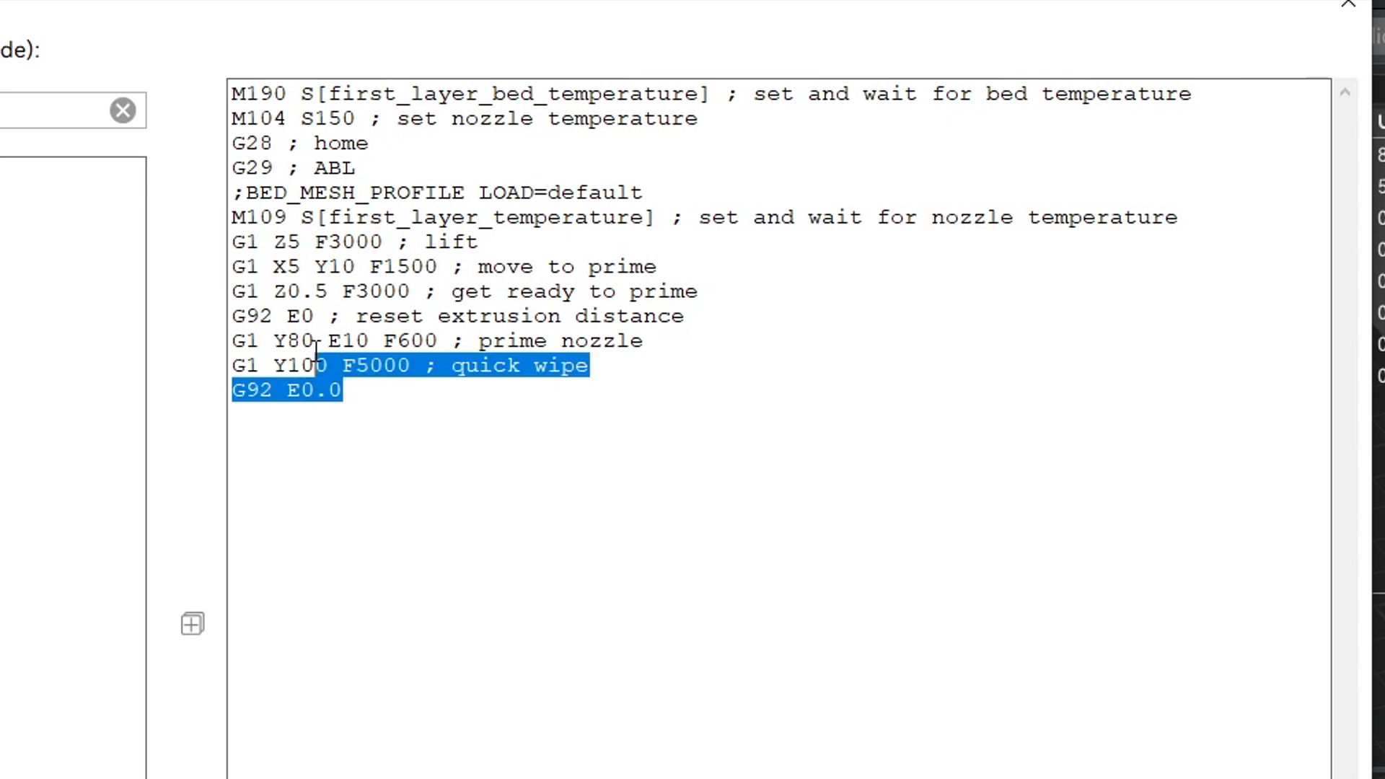
key("Delete")
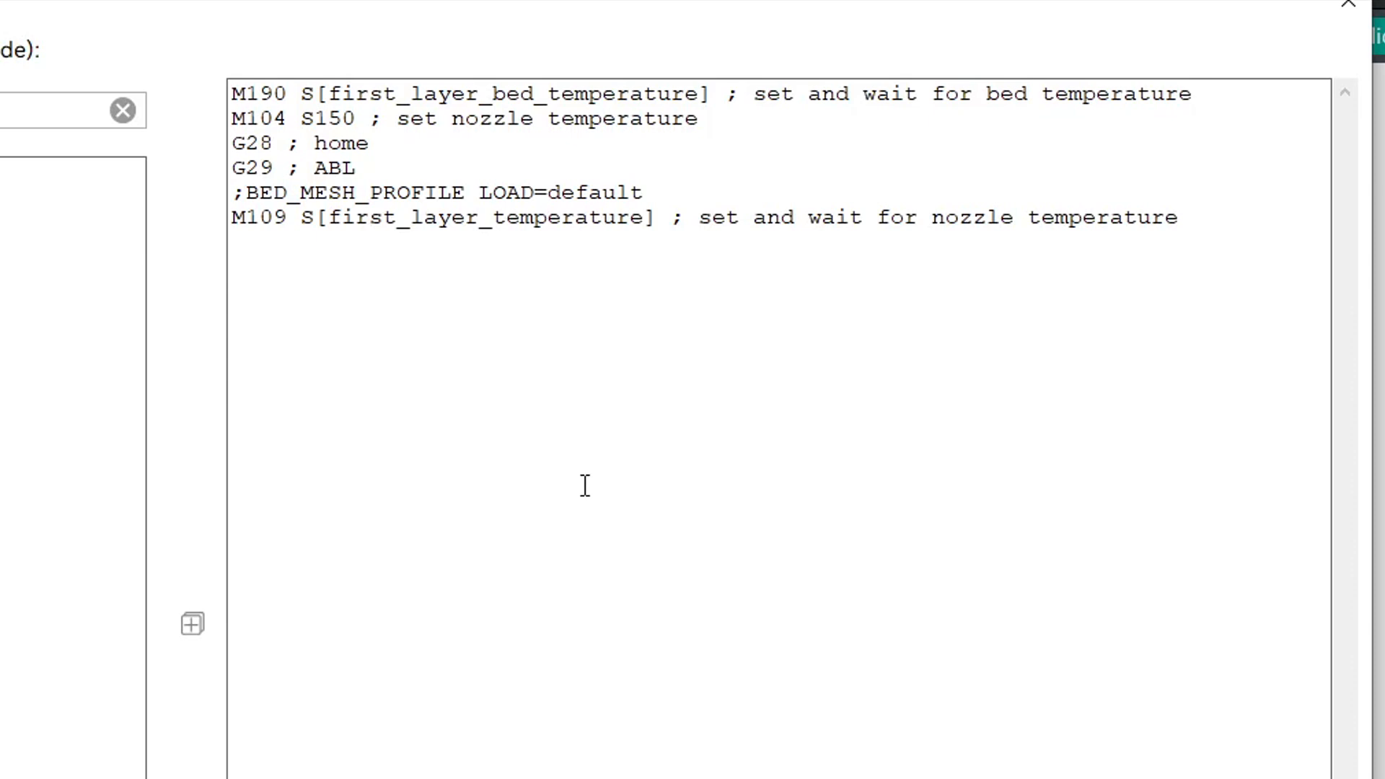
type("G92 E0.0 ; reset extruder G1 X{first_layer_print_min[0]-10} Y{first_layer_print_min[1]} Z0.8 F6000.0 ; position 10mm left from the lower left of the first layer G1 X{first_layer_print_min[0]-10} Y{first_layer_print_min[1]+30} E30 F360.0 ; extrude 30mm of filament in the y direction G92 E0.0 ; reset extruder G1 E-0.5 F2100 ; small retraction G1 Y{first_layer_print_min[1]+40} F6000.0 ; move an additional 10mm without extruding G92 E0.0 ; reset extruder")
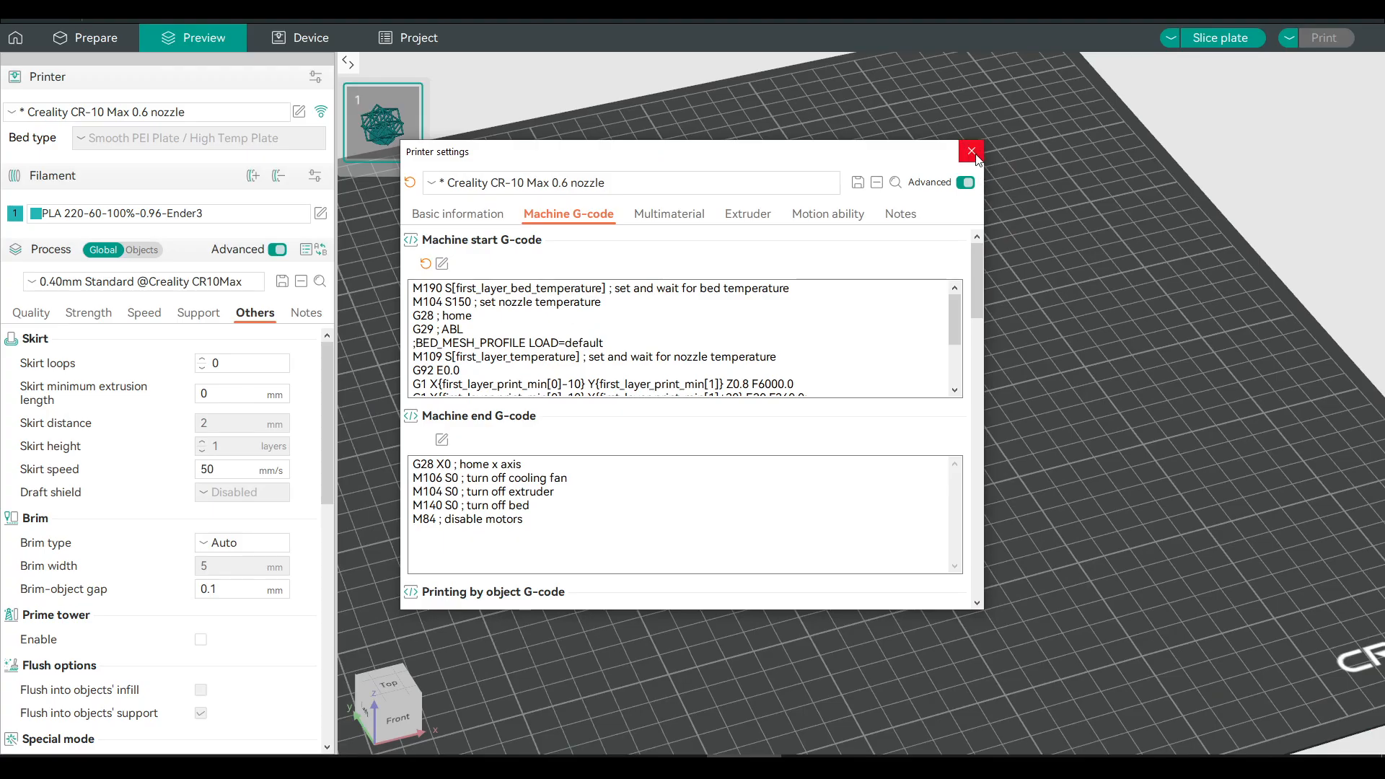
Step: Slice the plate to preview the purge line beside the lattice model
left_click(971, 151)
left_click(1224, 39)
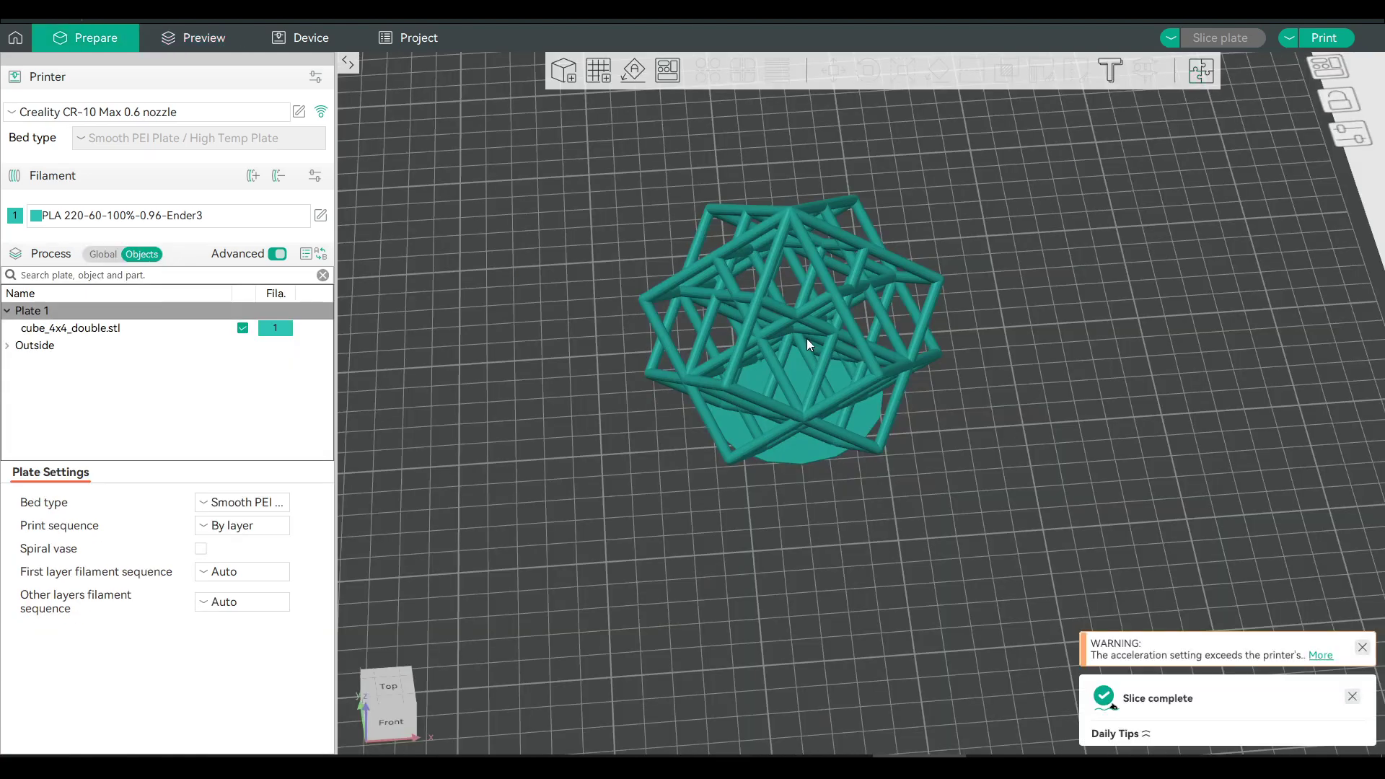
left_click(701, 432)
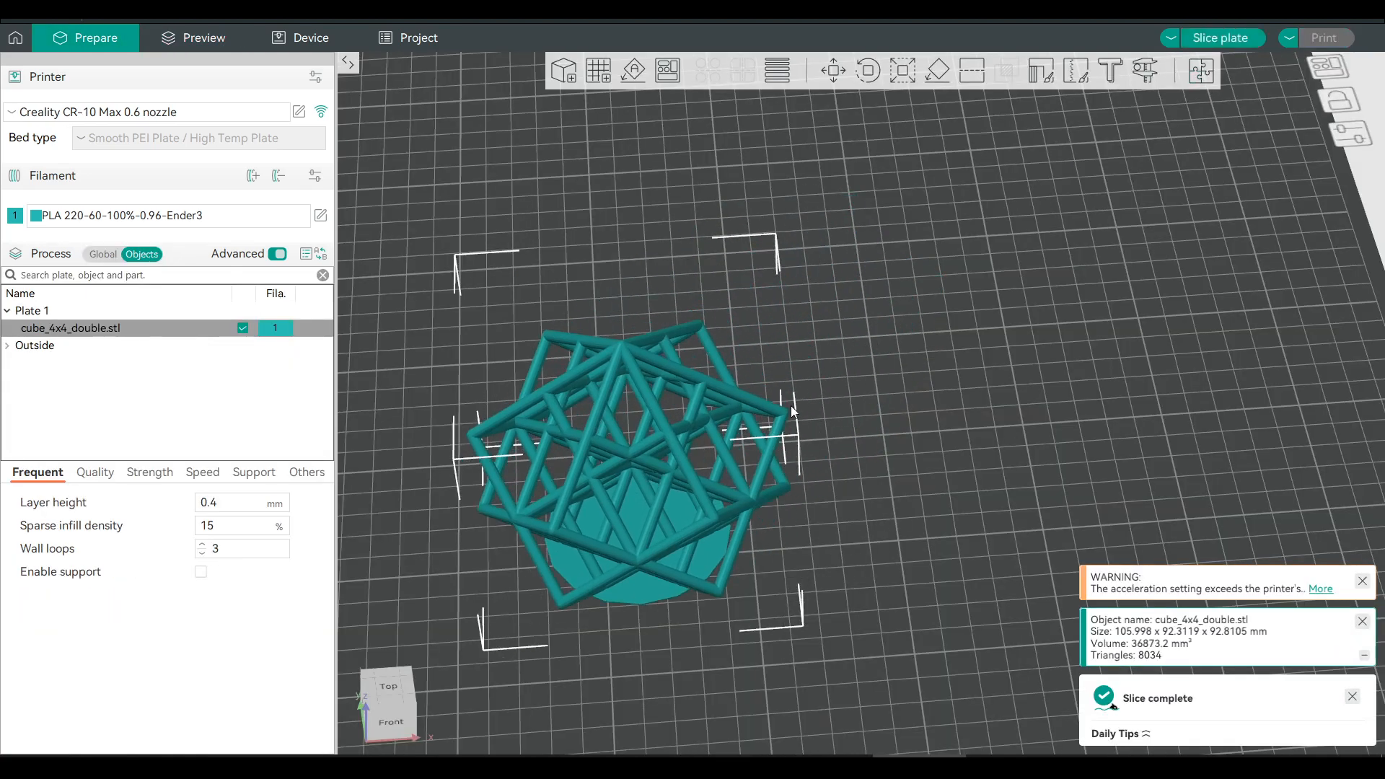
Step: Scale the lattice to about 265 × 108 mm and reslice so the purge line follows its corner
key("ctrl+r")
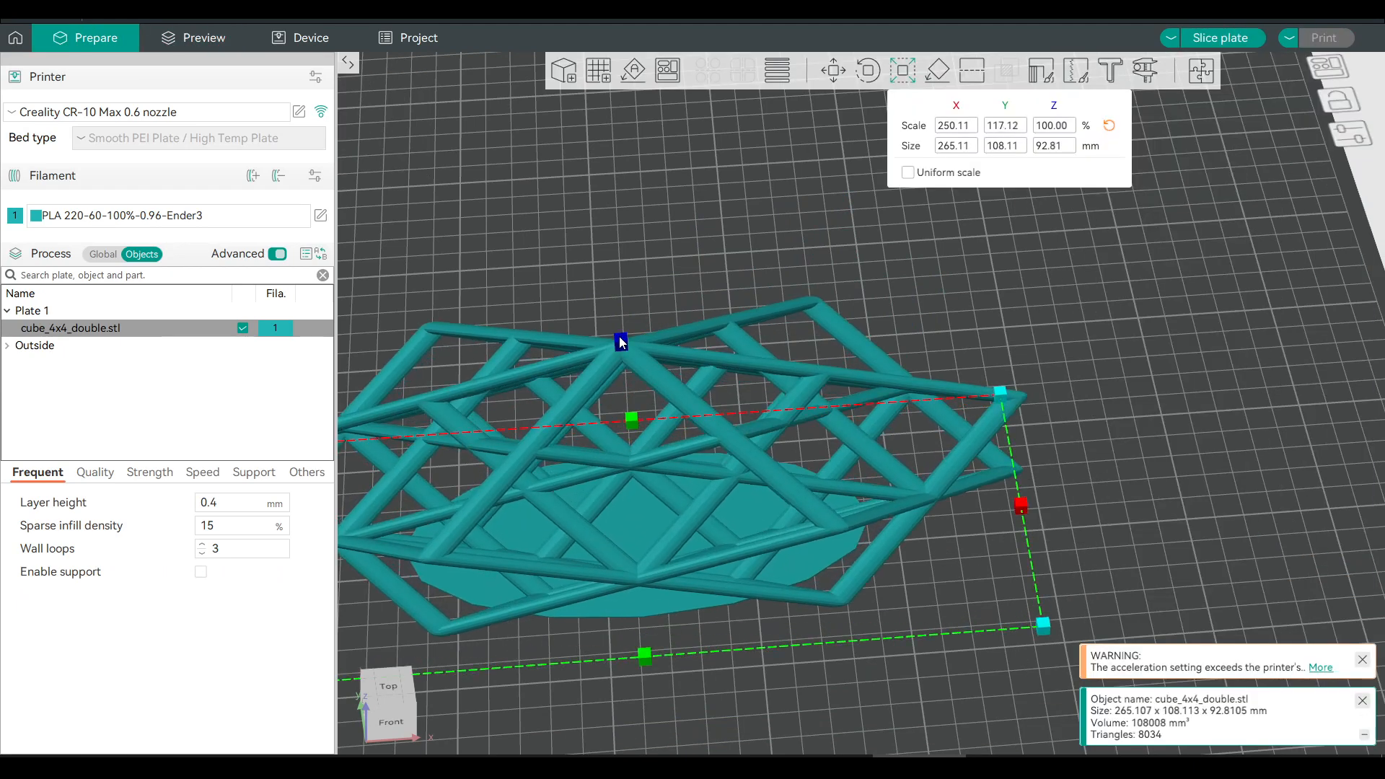
left_click_drag(619, 336, 635, 433)
key("ctrl+r")
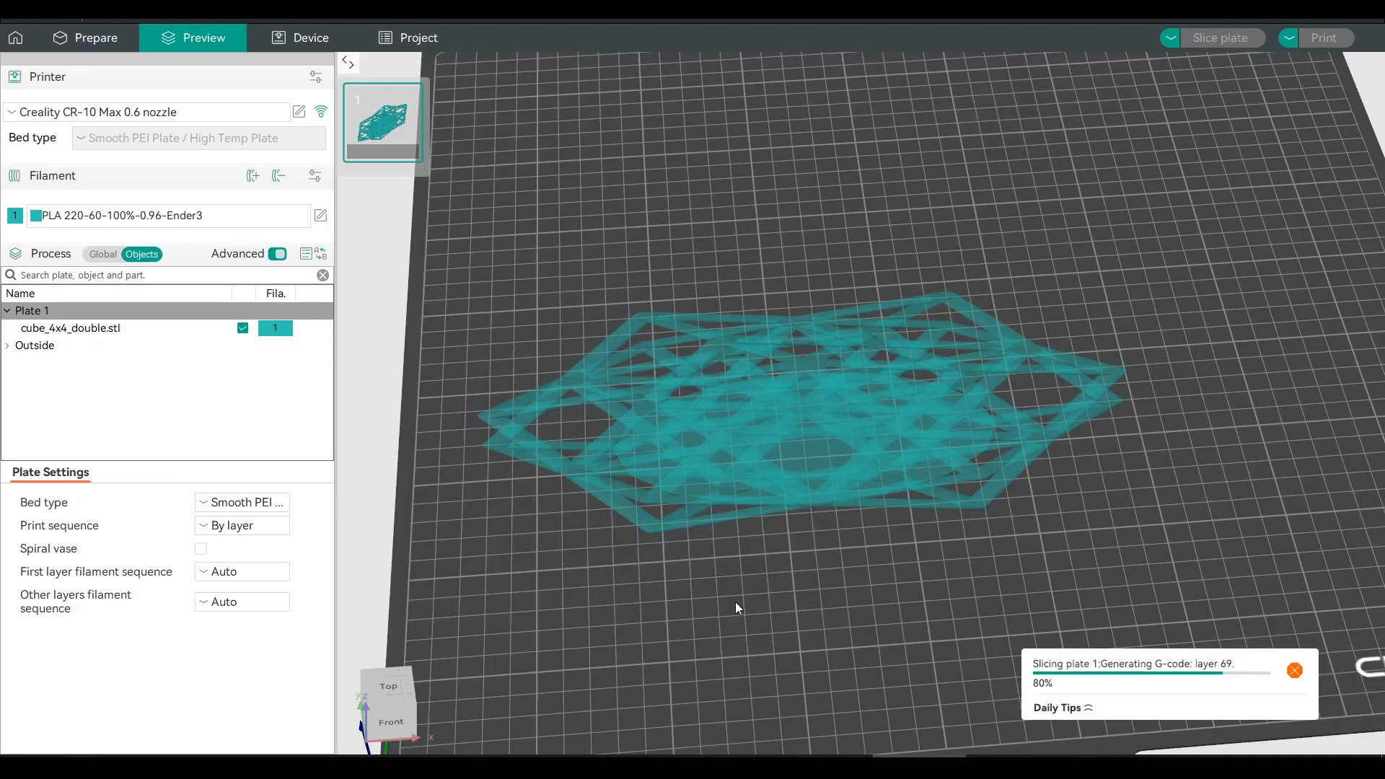
mouse_move(626, 585)
left_mouse_down()
mouse_move(651, 579)
mouse_move(684, 520)
left_mouse_up()
scroll(671, 531, "up", 3)
scroll(766, 539, "up", 3)
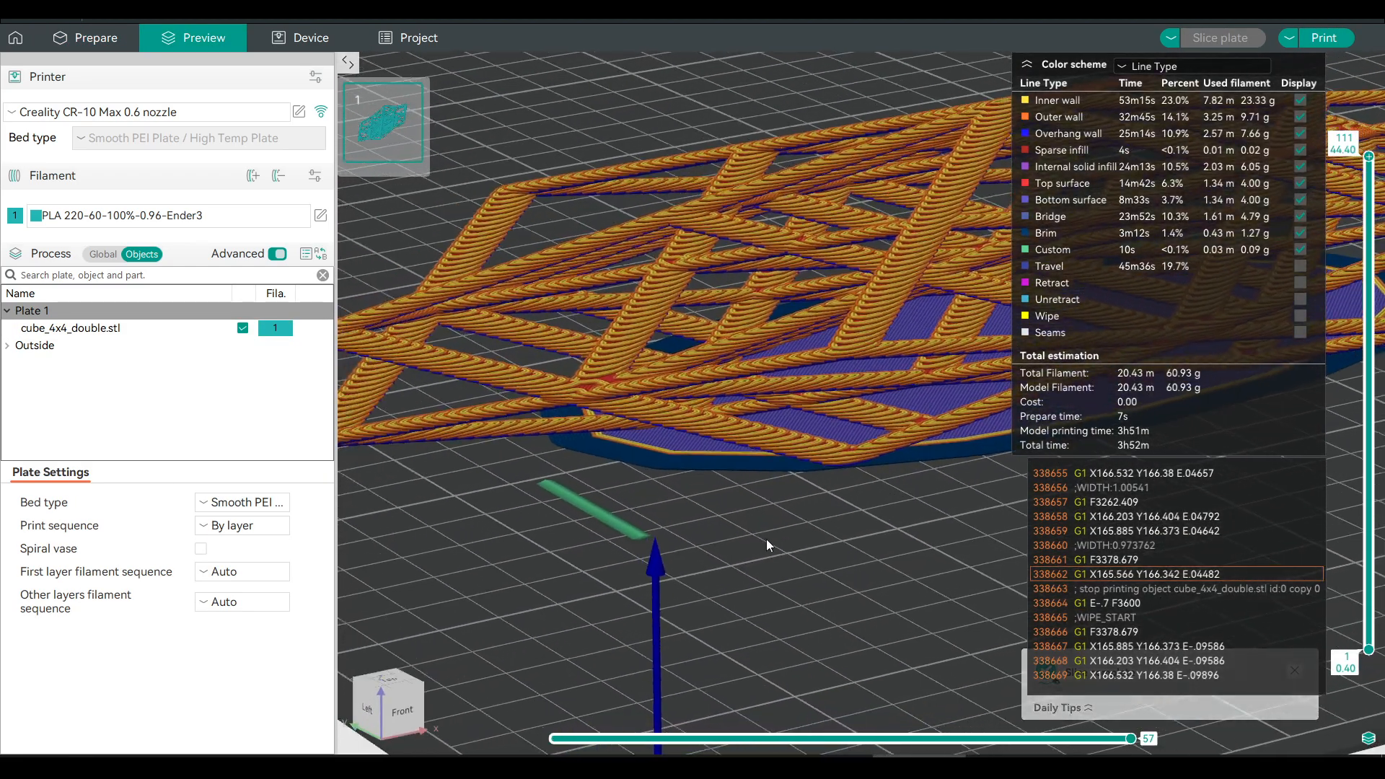
left_click_drag(767, 539, 704, 519)
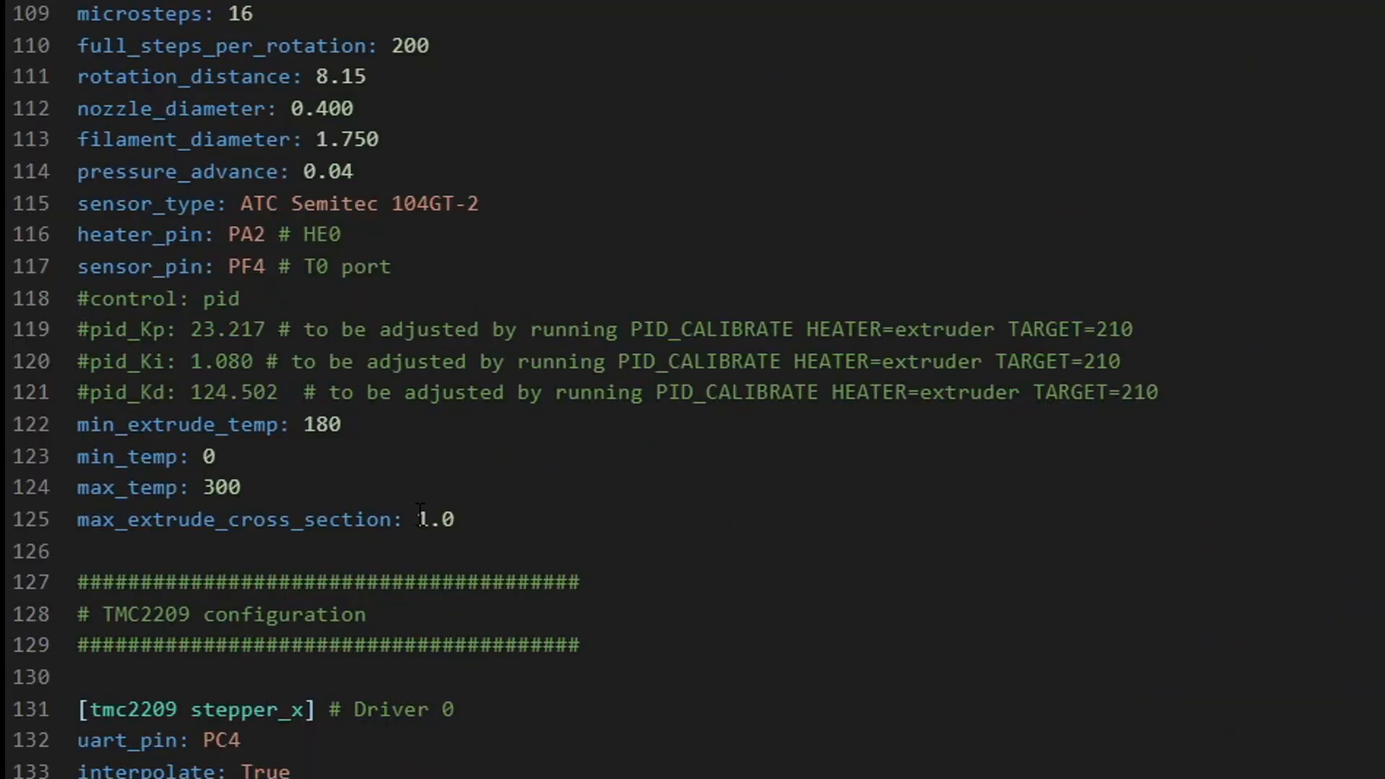
Step: Change max_extrude_cross_section on line 125 of printer.cfg from 1.0 to 2.5
left_click(460, 519)
type("2.")
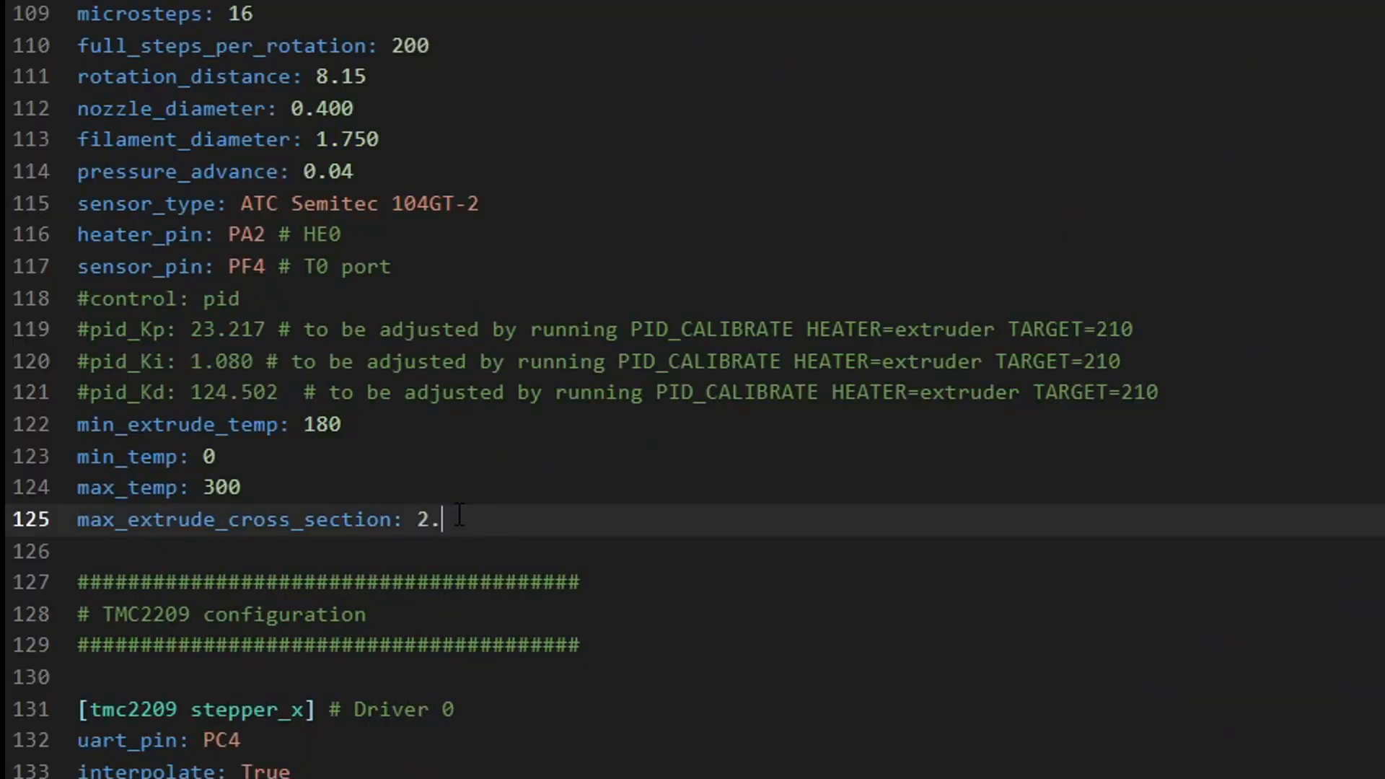
type("5")
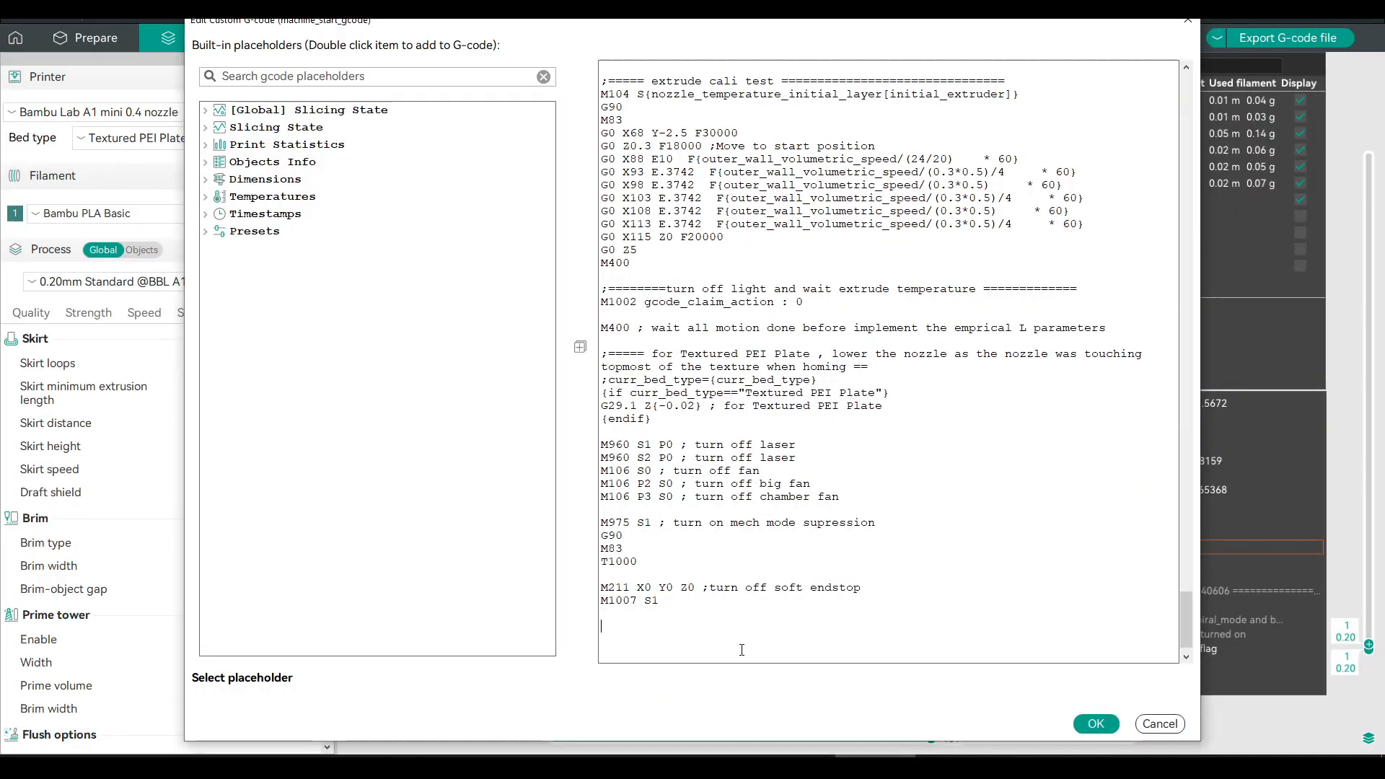
Step: Paste the adaptive purge code into the A1 mini start G-code and delete the extrude cali test block
type("G92 E0.0; G1 X{first_layer_print_min[0]-10} Y{first_layer_print_min[1]} Z0.8 F6000.0; G1 X{first_layer_print_min[0]-10} Y{first_layer_print_min[1]+30} E30 F360.0; G92 E0.0 G1 E-0.5 F2100; G1 Y{first_layer_print_min[1]+40} F6000.0; G92 E0.0;")
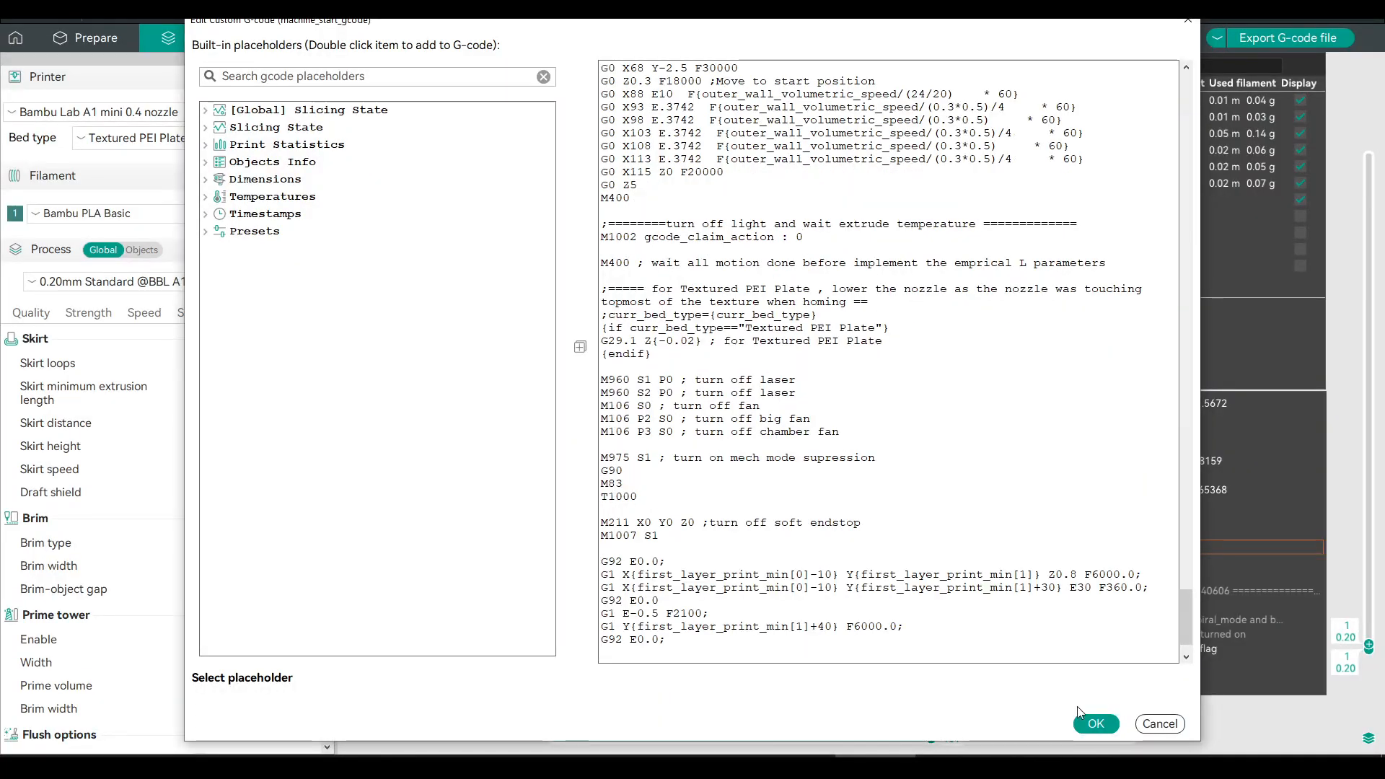
scroll(757, 358, "up", 4)
mouse_move(633, 354)
left_mouse_down()
mouse_move(650, 261)
mouse_move(603, 174)
left_mouse_up()
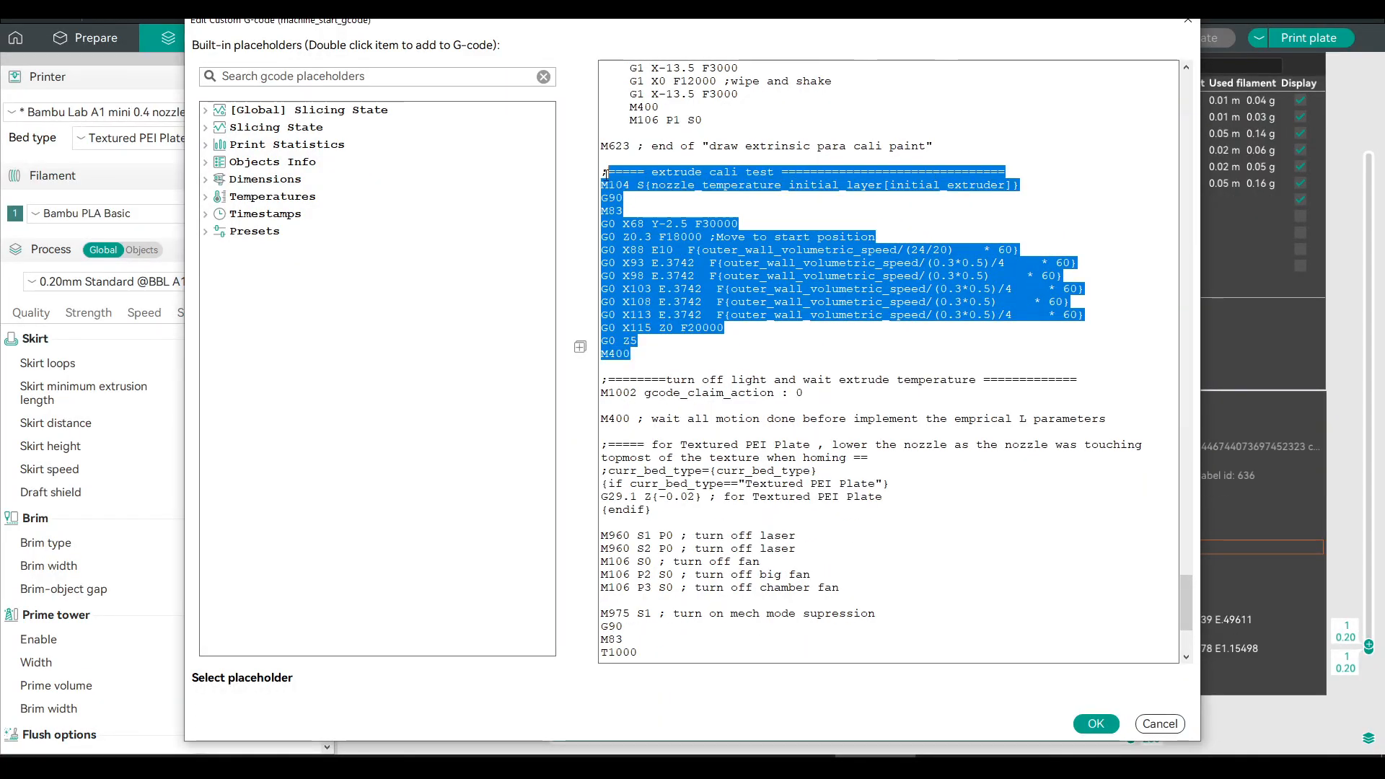
key("Delete")
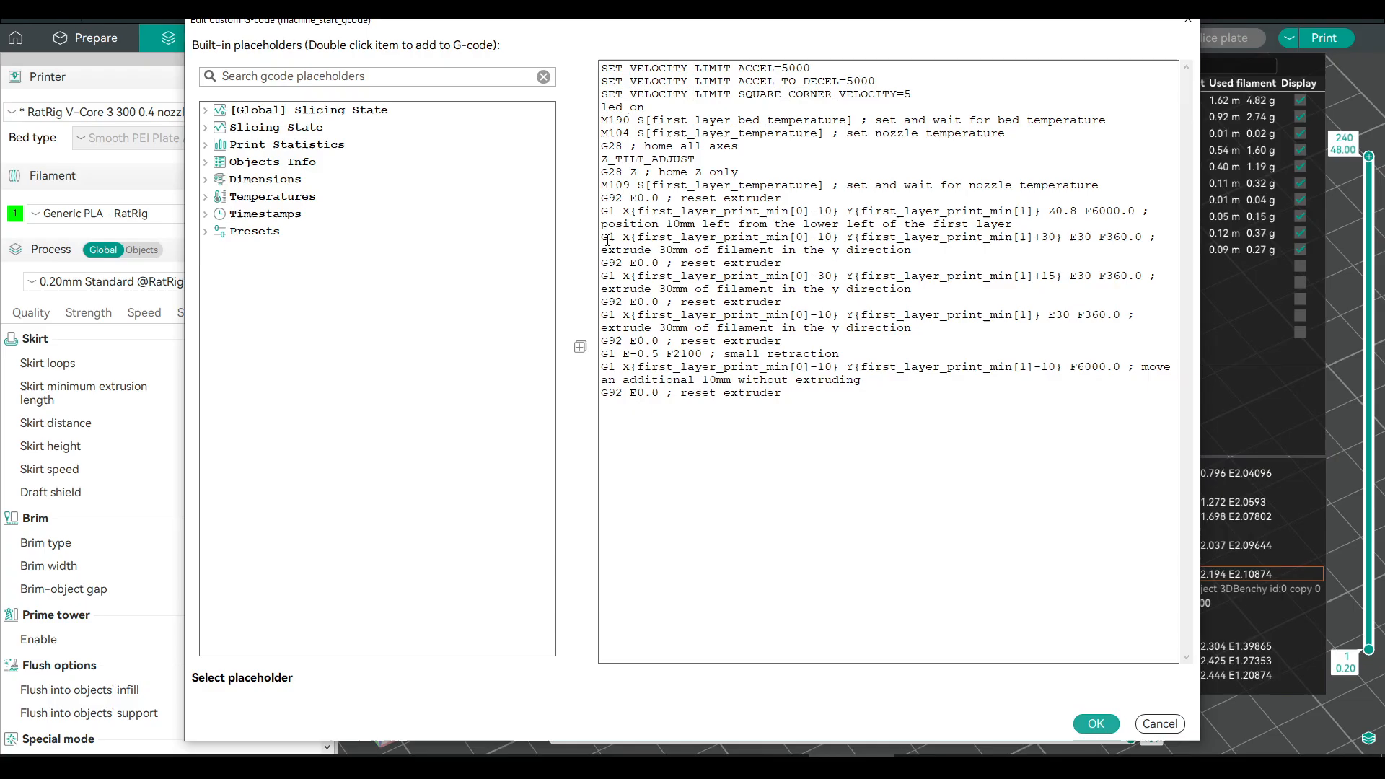
Step: Highlight the RatRig's first 30mm Y purge extrusion move and the following extruder reset
left_click_drag(601, 236, 915, 250)
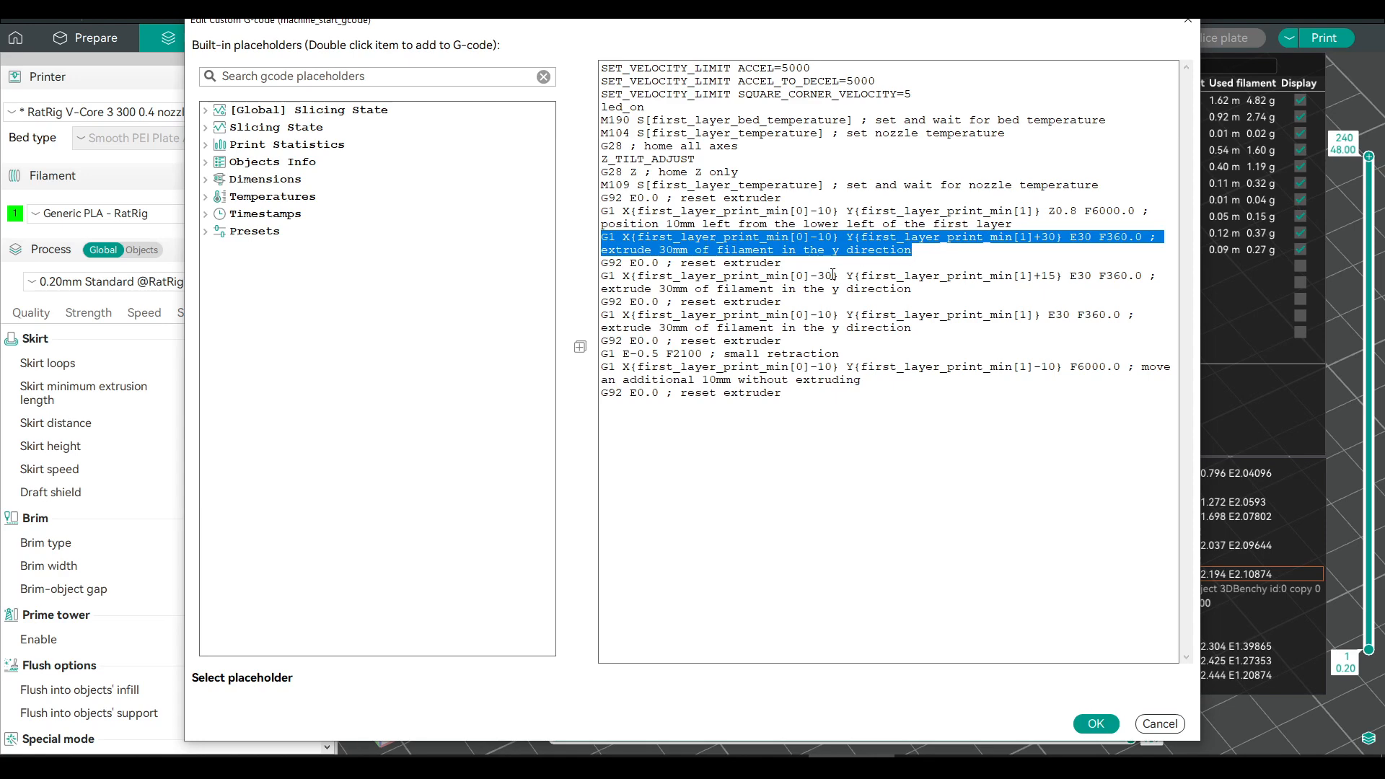
left_click_drag(782, 263, 601, 250)
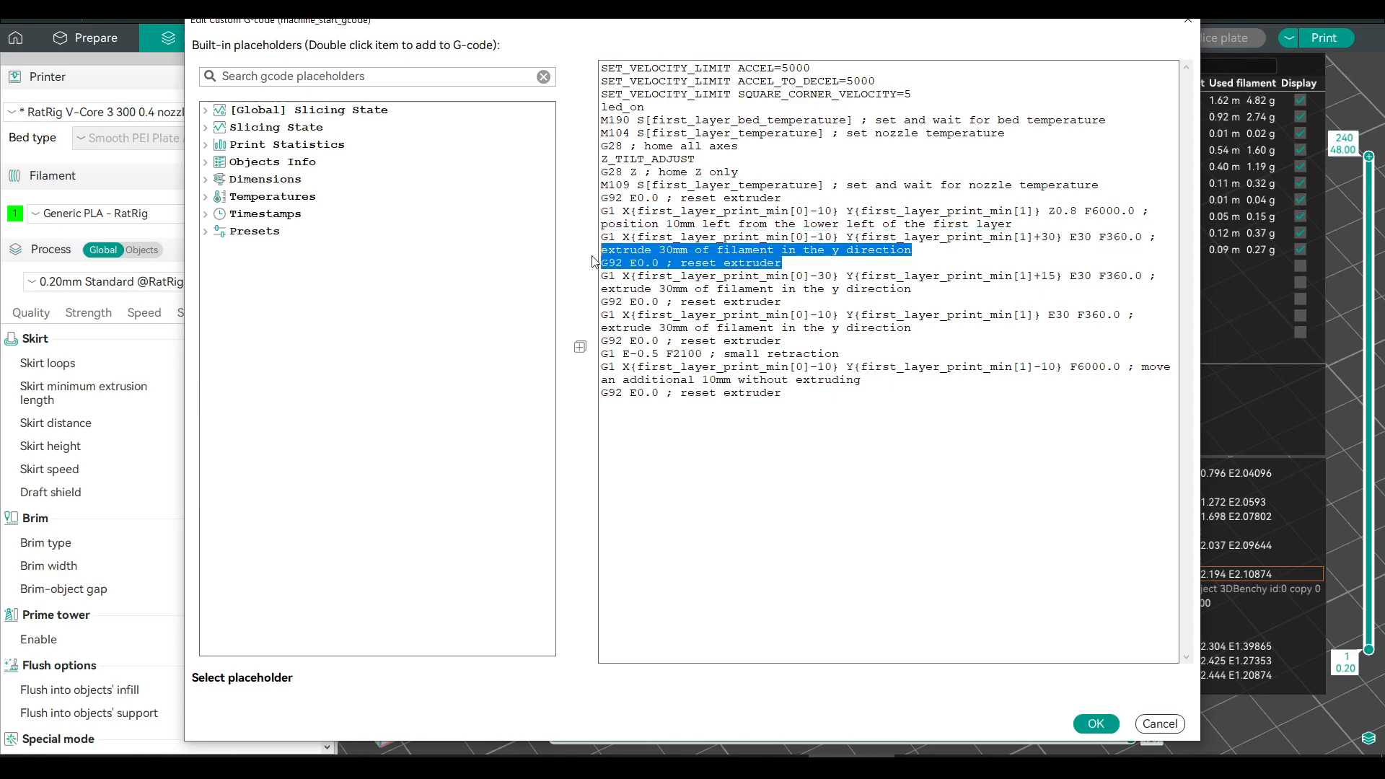